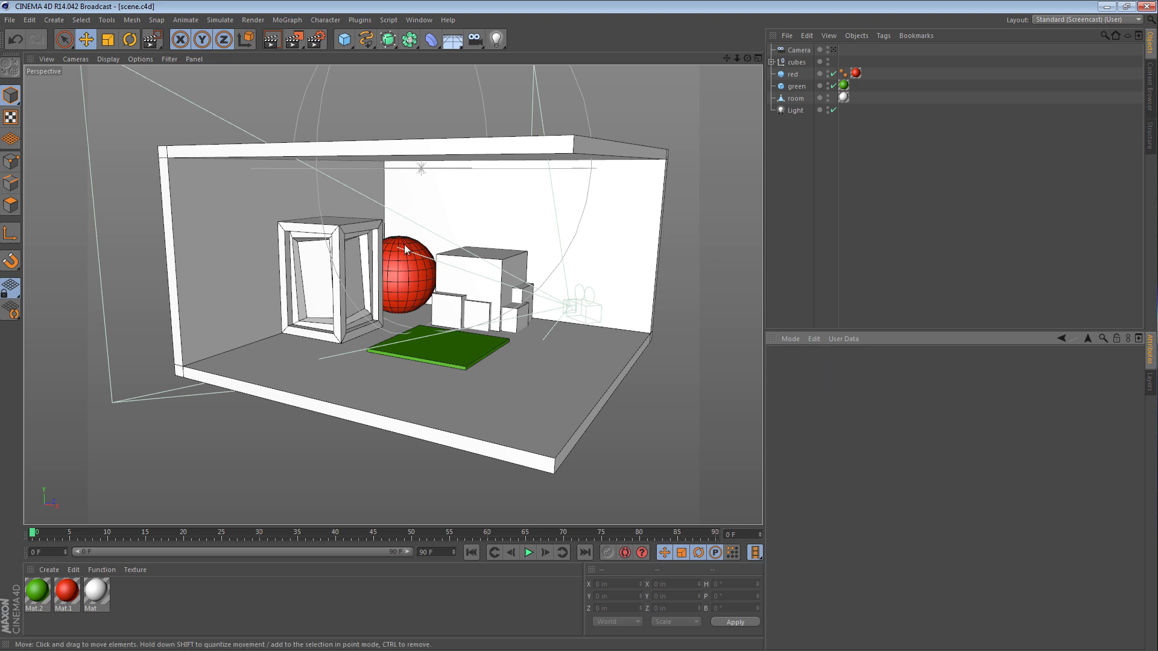
Orbit the perspective view to look more squarely into the room's open front.
alt+drag(446, 211, 430, 160)
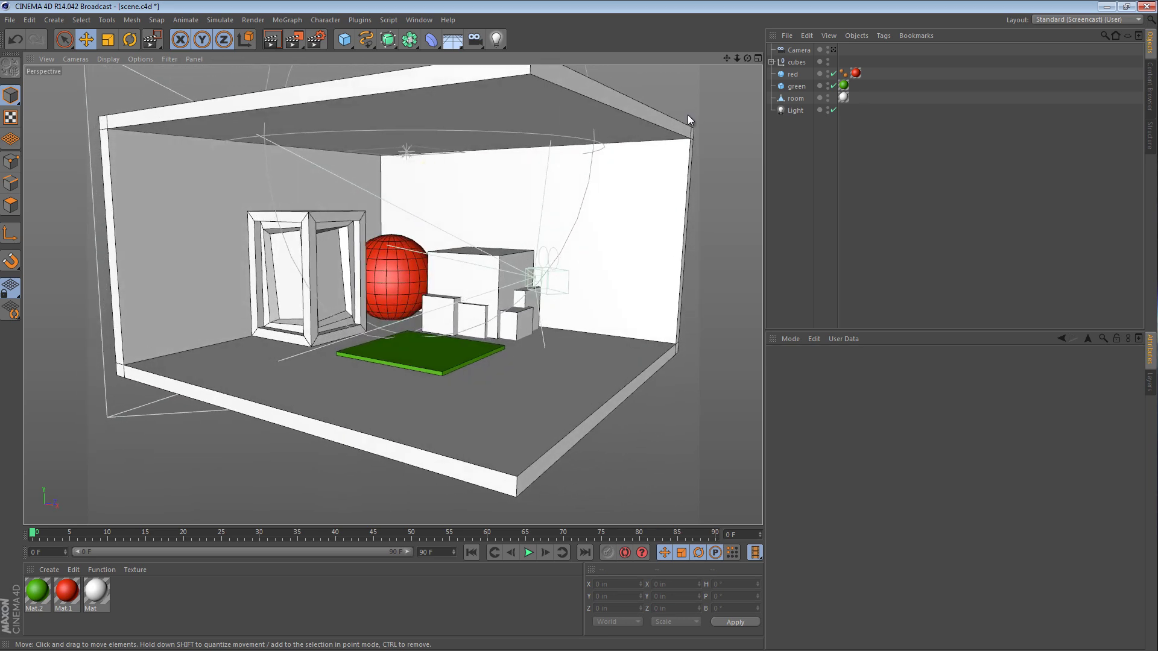
Switch to the scene camera's view and render a quick preview in the viewport.
click(834, 49)
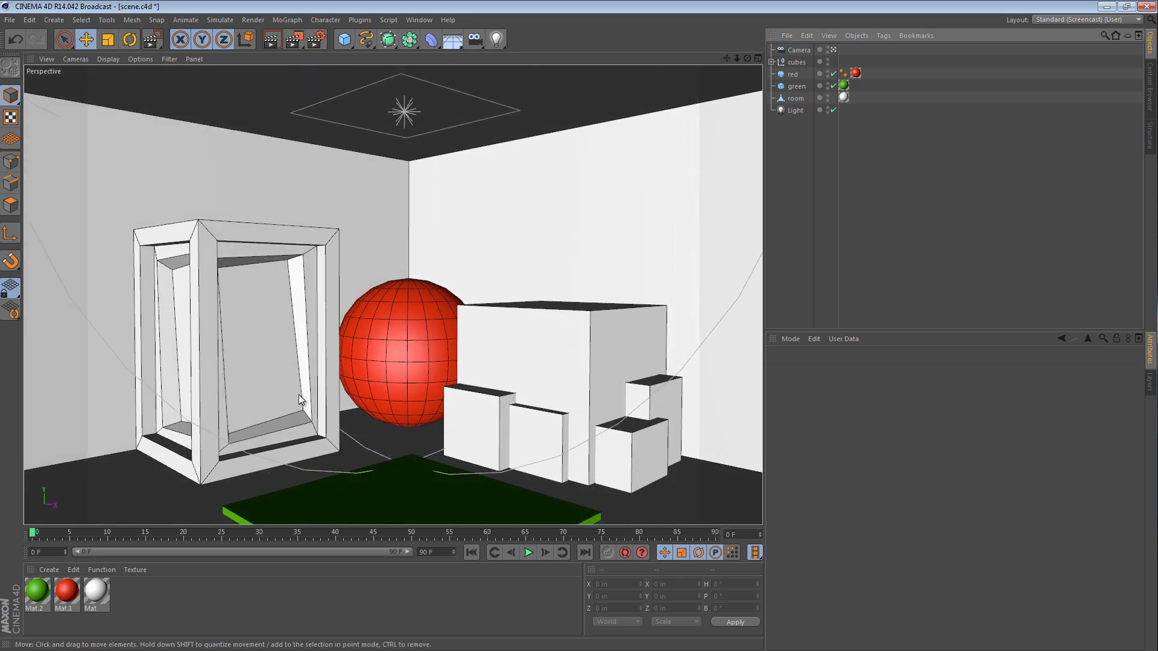
click(273, 41)
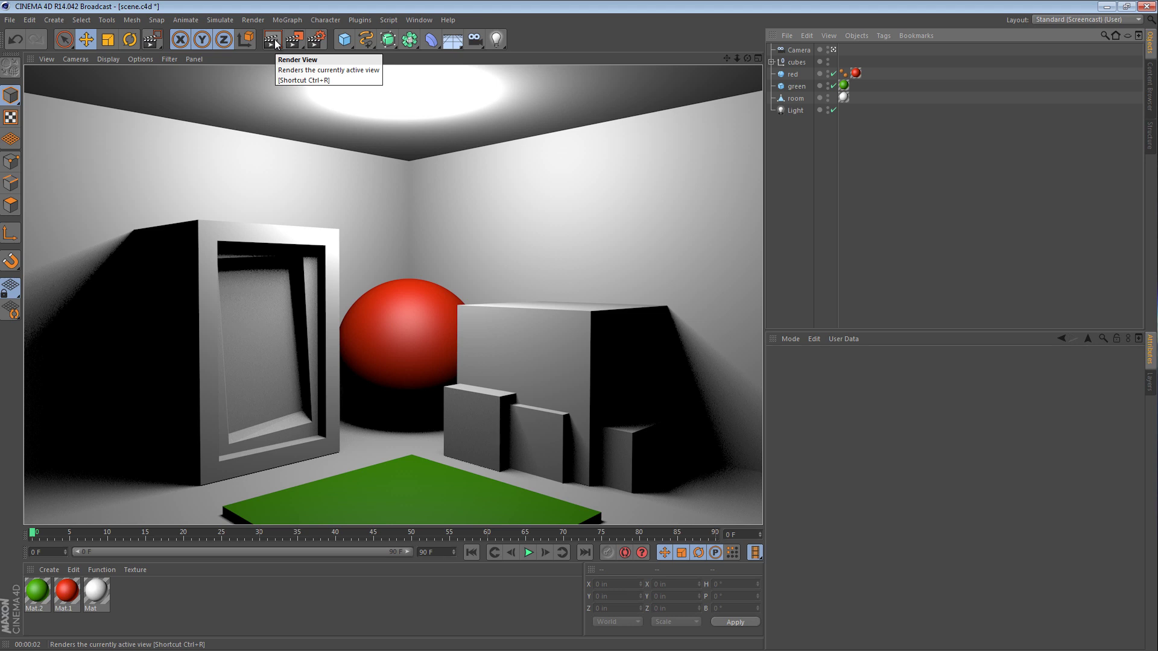
click(317, 39)
drag(561, 145, 657, 135)
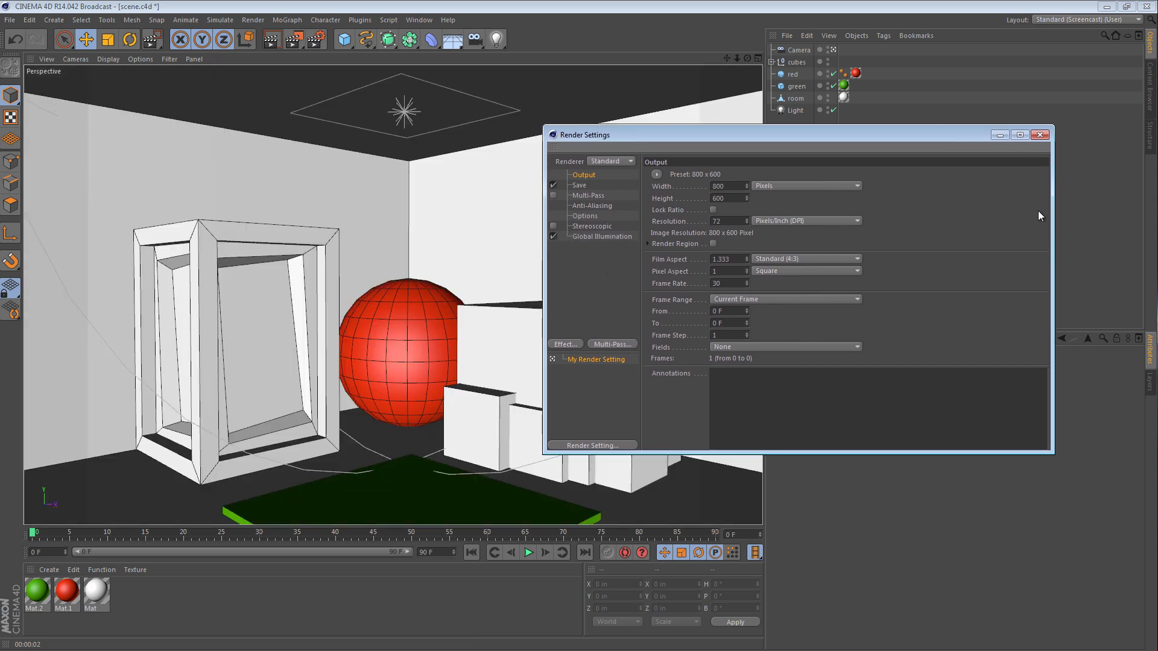
click(1040, 136)
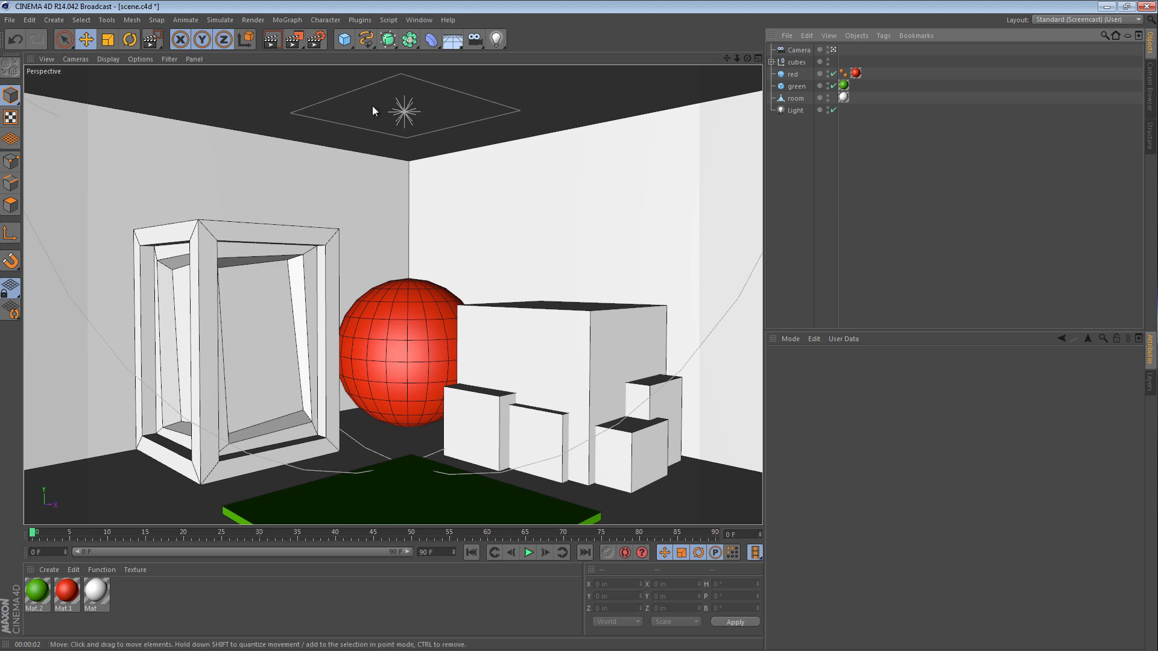
Render the camera view with Global Illumination to show bounced green light on the cubes.
click(278, 41)
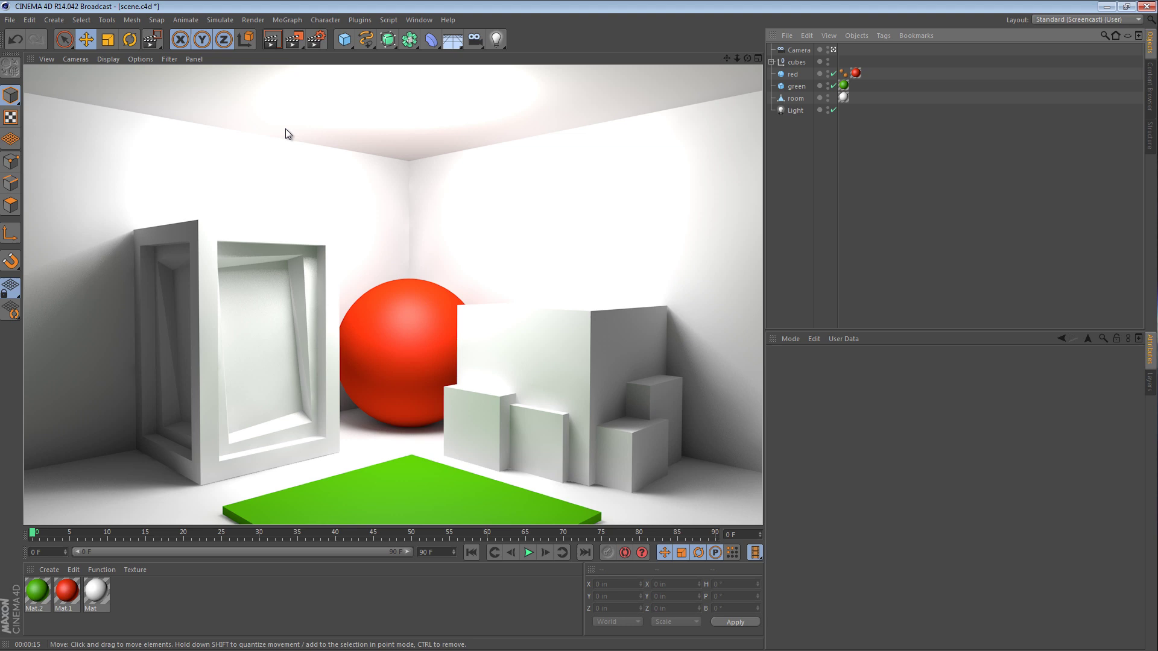
Render the scene to the Picture Viewer at 800x600 and reposition and resize its window.
click(293, 39)
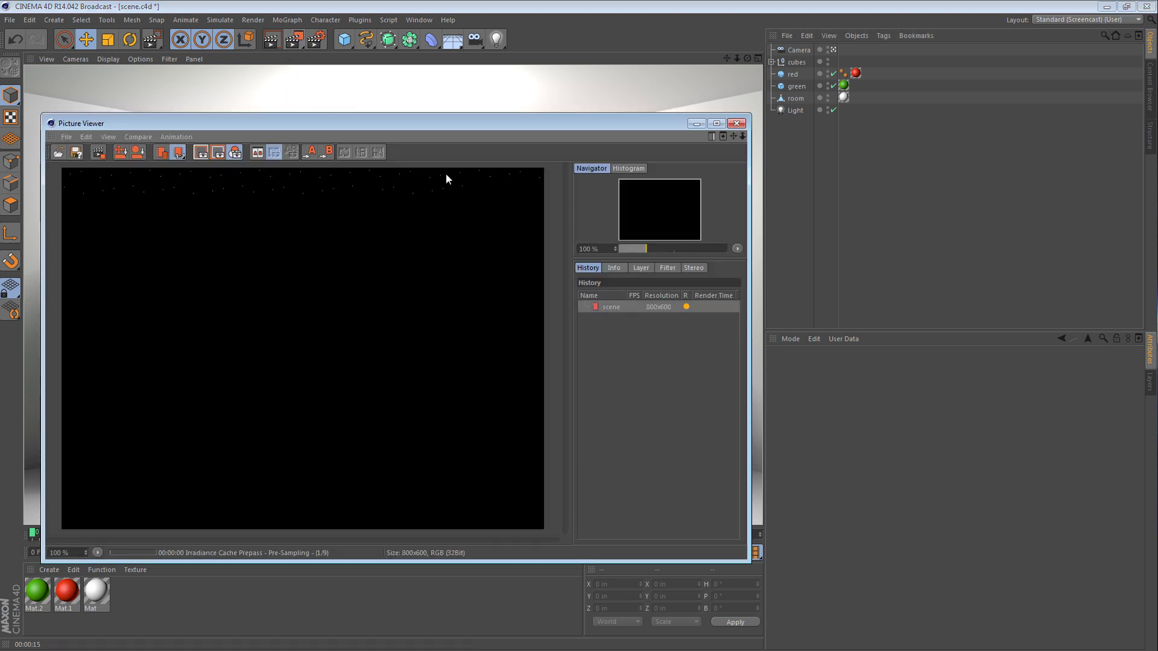
drag(455, 123, 509, 83)
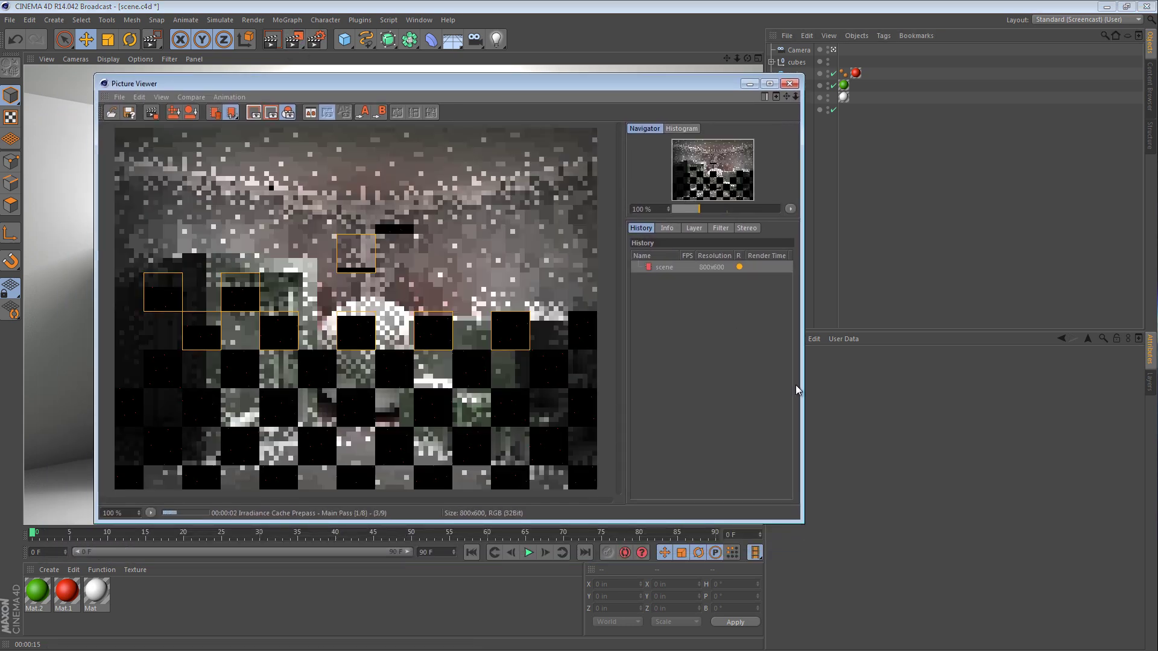
drag(802, 522, 953, 600)
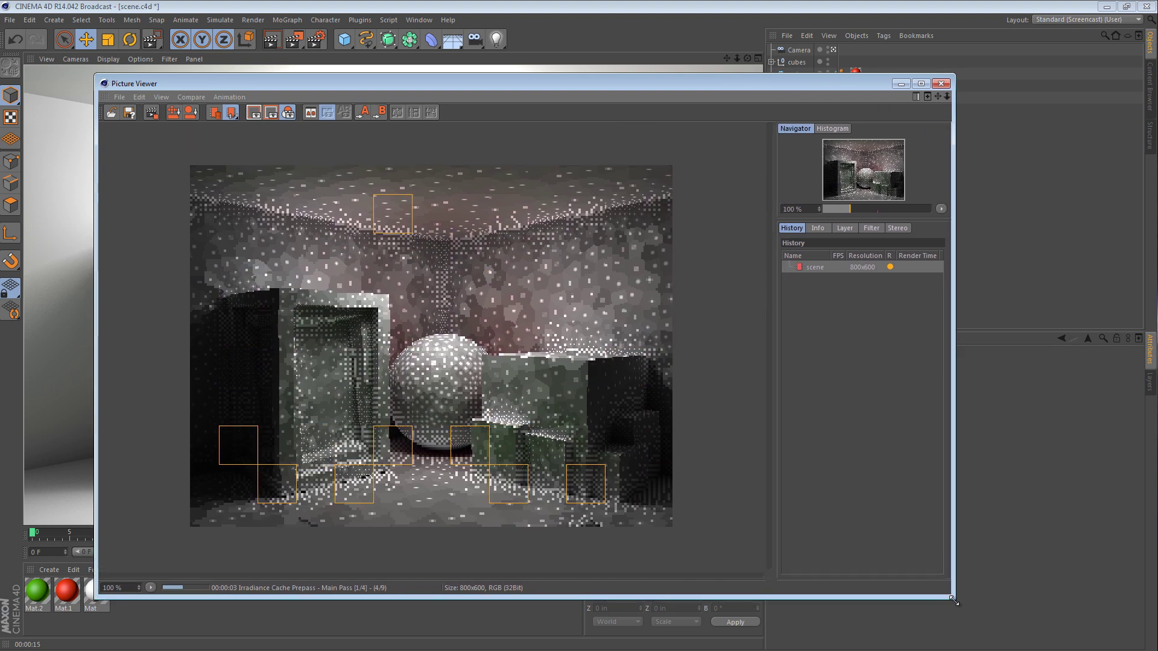
drag(535, 79, 527, 75)
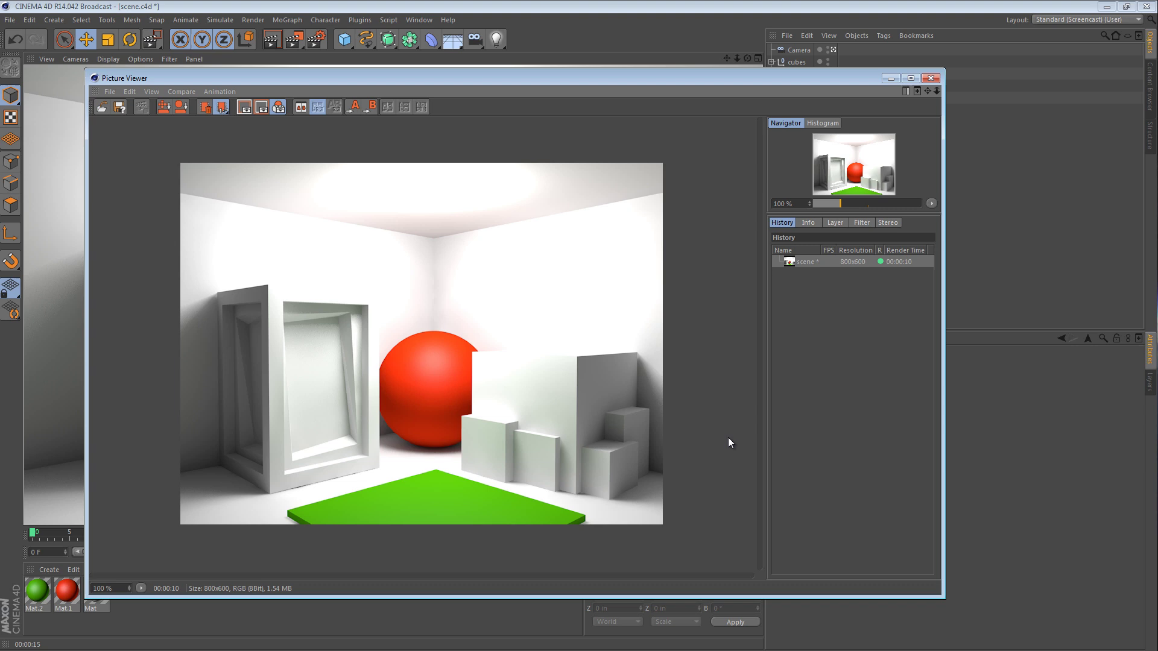
drag(944, 597, 832, 526)
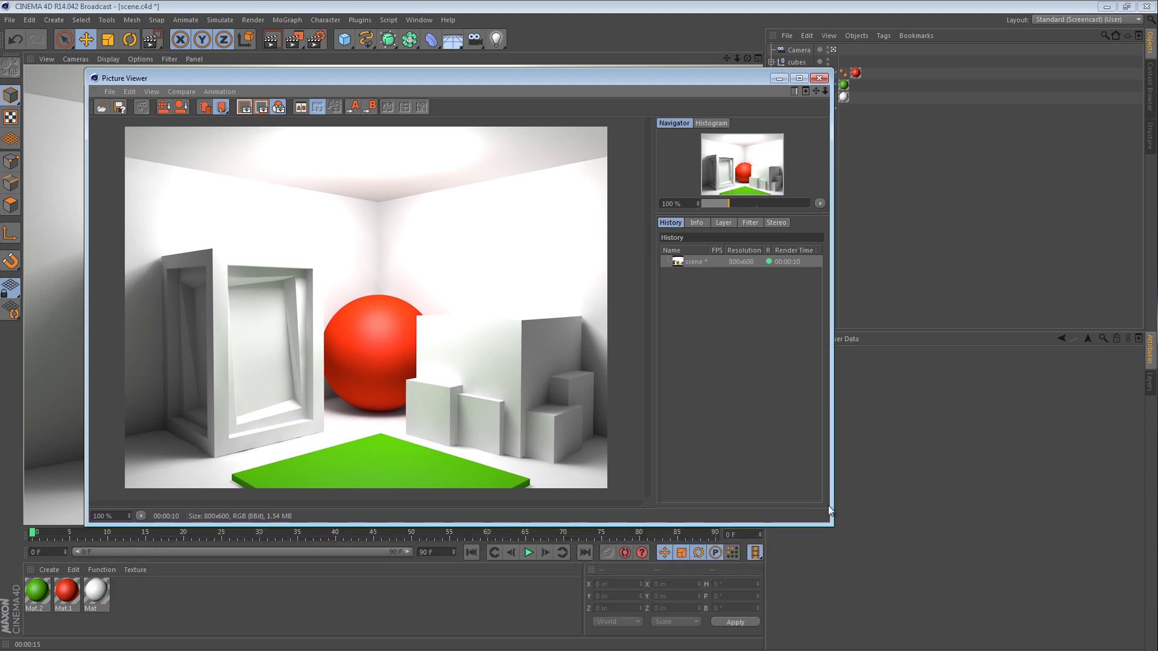
Switch off Receive GI in the red material Mat.1's Illumination settings.
click(788, 100)
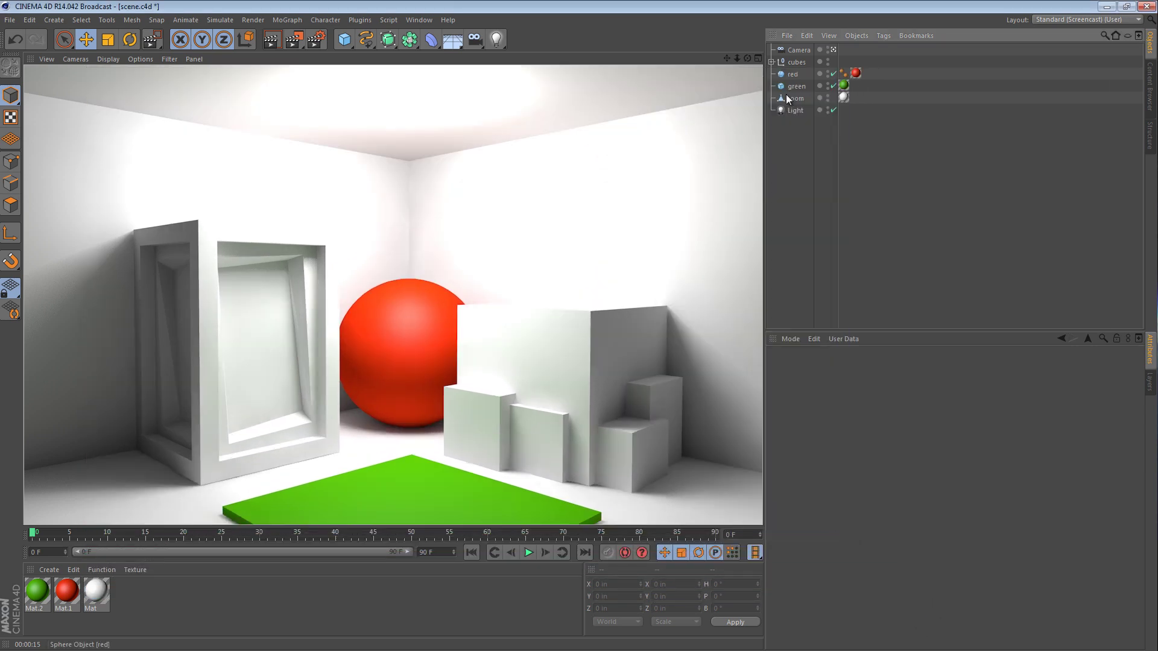
click(64, 601)
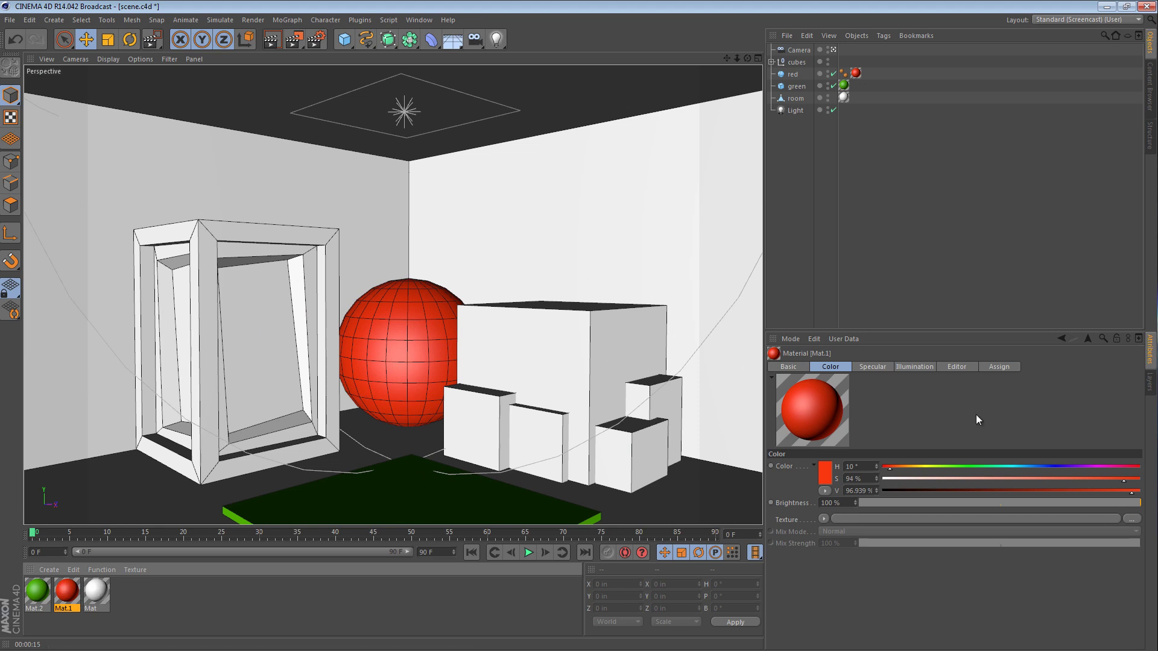
click(925, 368)
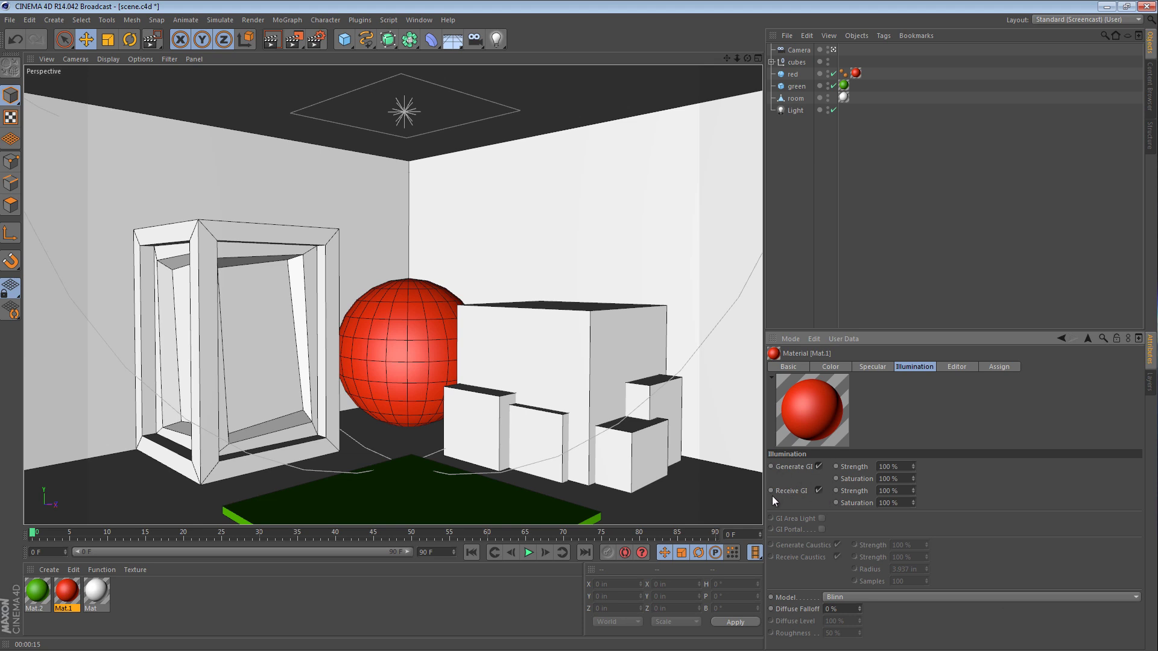
click(819, 490)
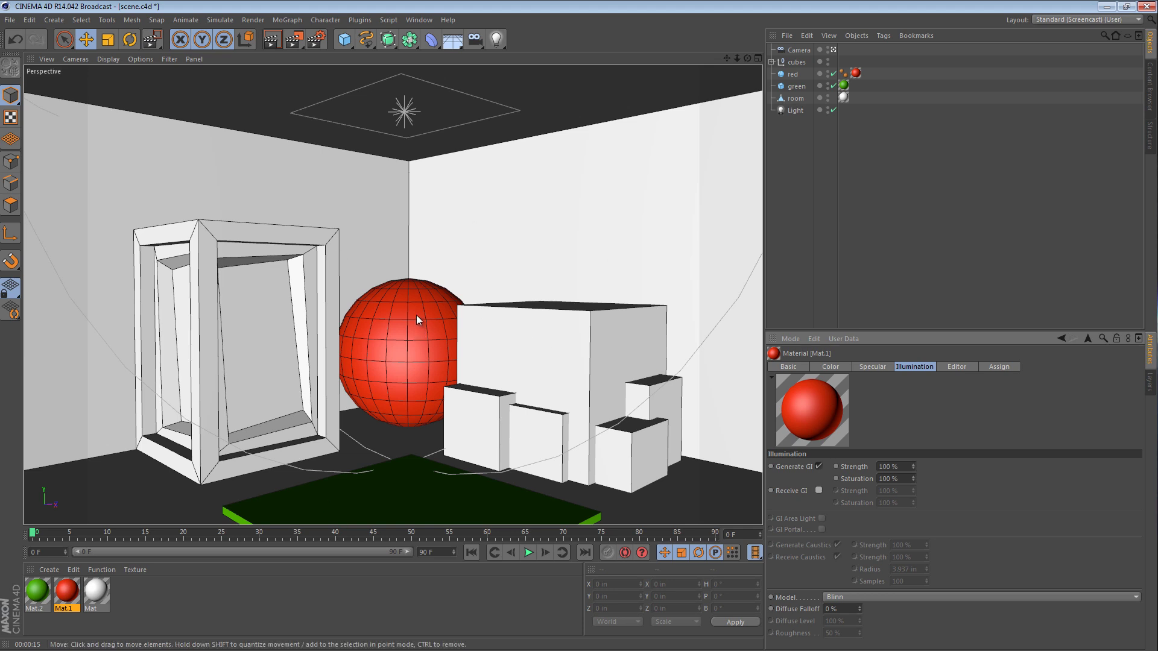
Undo the Receive GI change and set Mat.1's Generate GI Saturation to 0%.
key(ctrl+z)
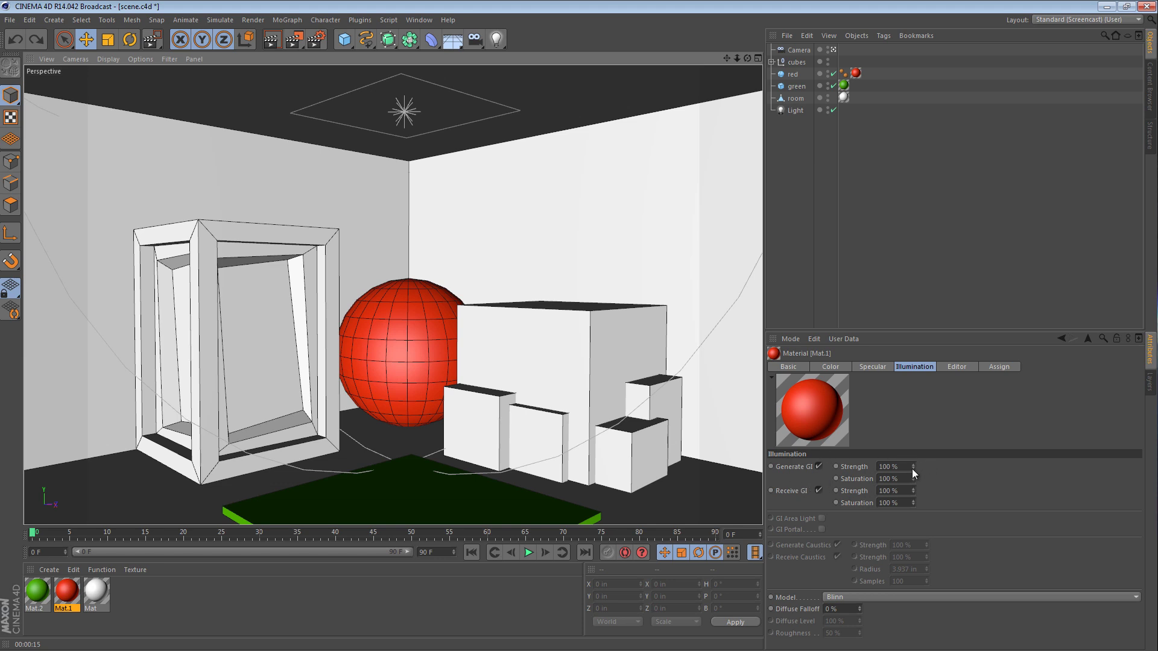
click(896, 479)
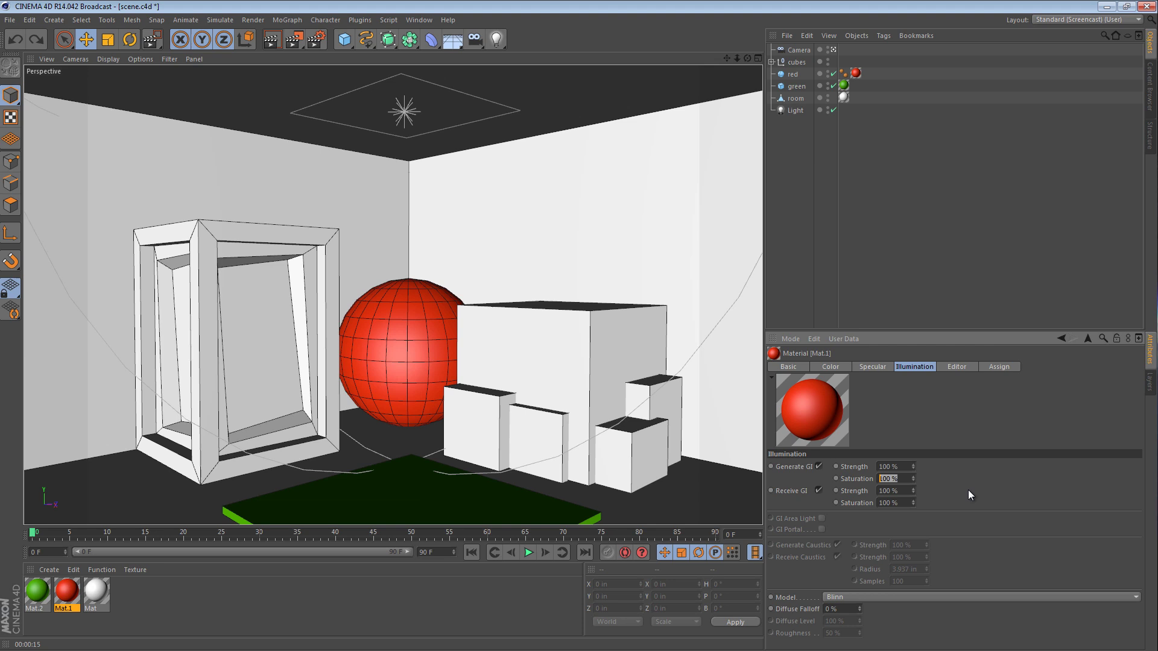
text(0)
key(Return)
Render a second picture and flip between the two History entries to compare them.
click(294, 39)
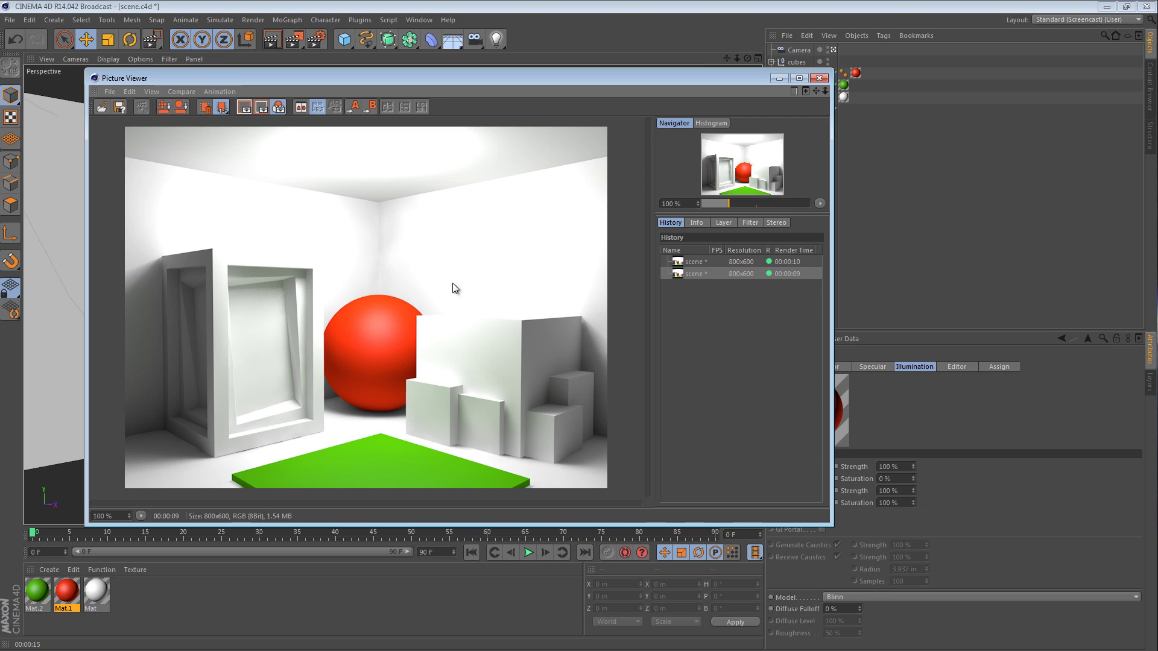
click(703, 273)
click(701, 263)
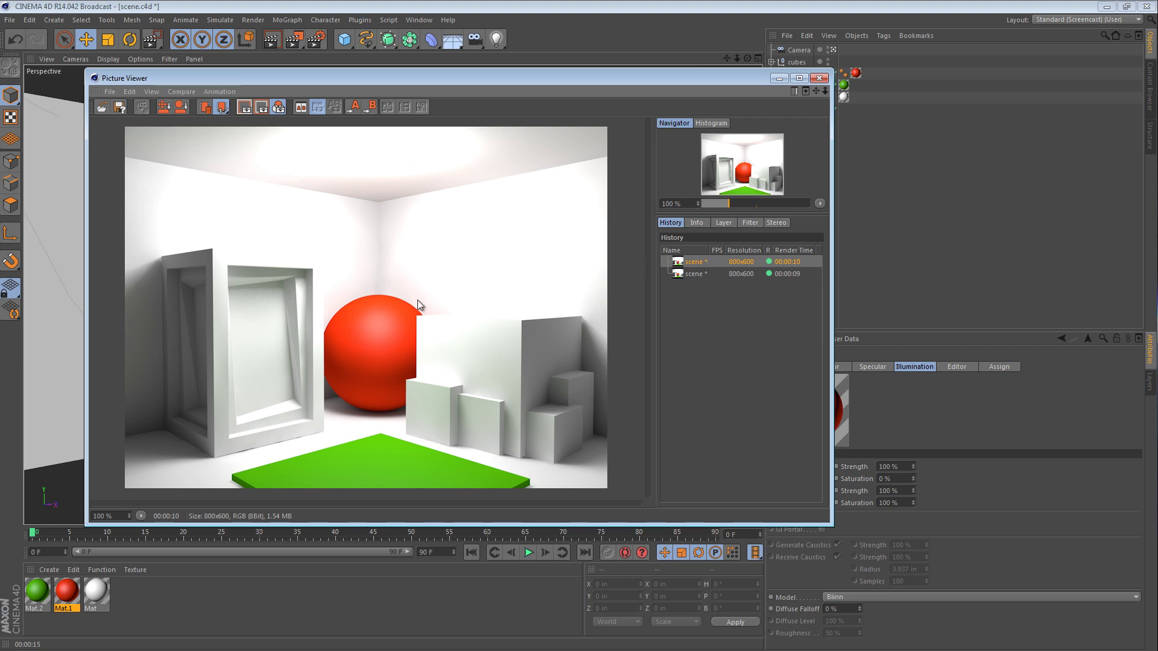
click(724, 275)
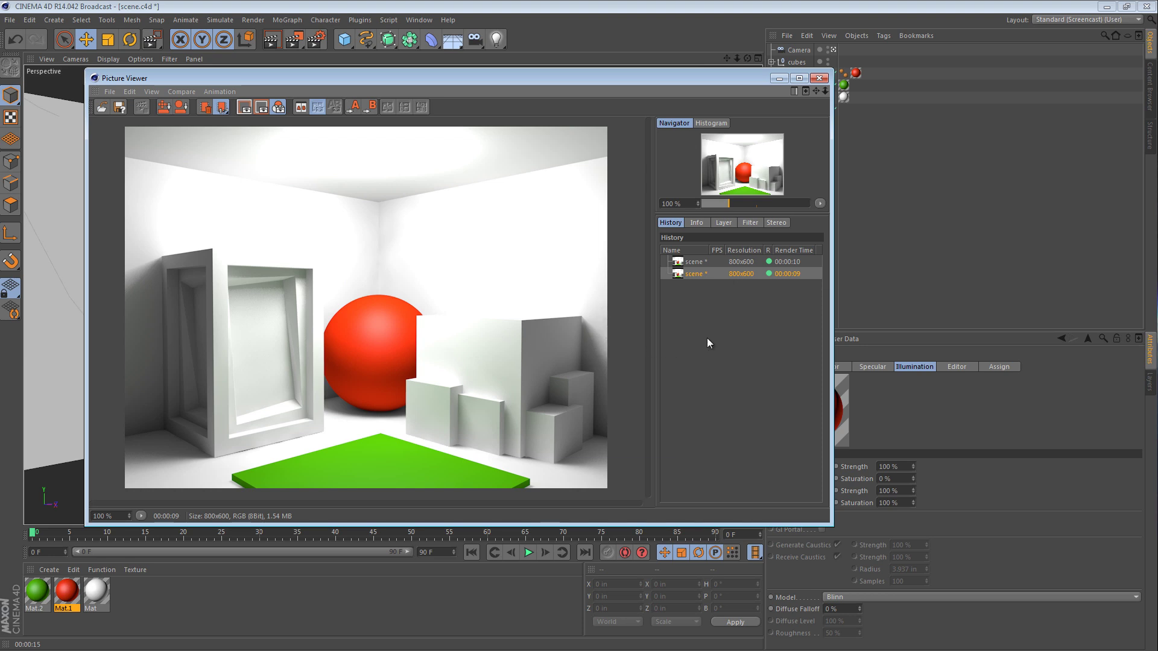
Set the green Mat.2's Generate GI Saturation to 0% and render a third picture.
click(819, 78)
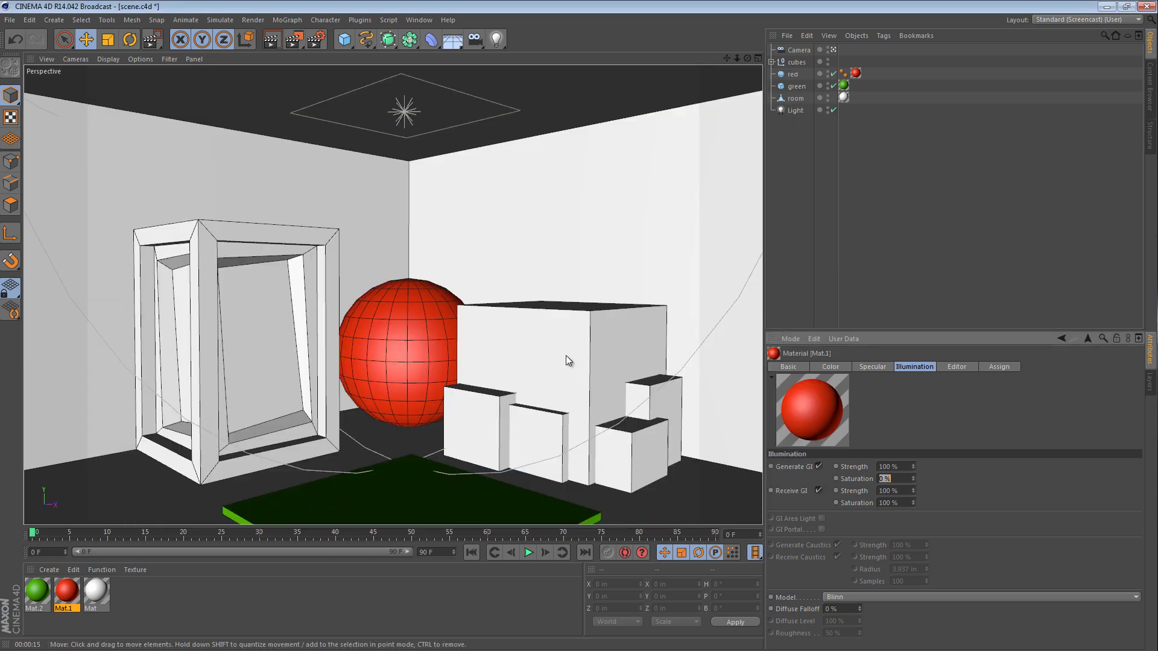
click(36, 592)
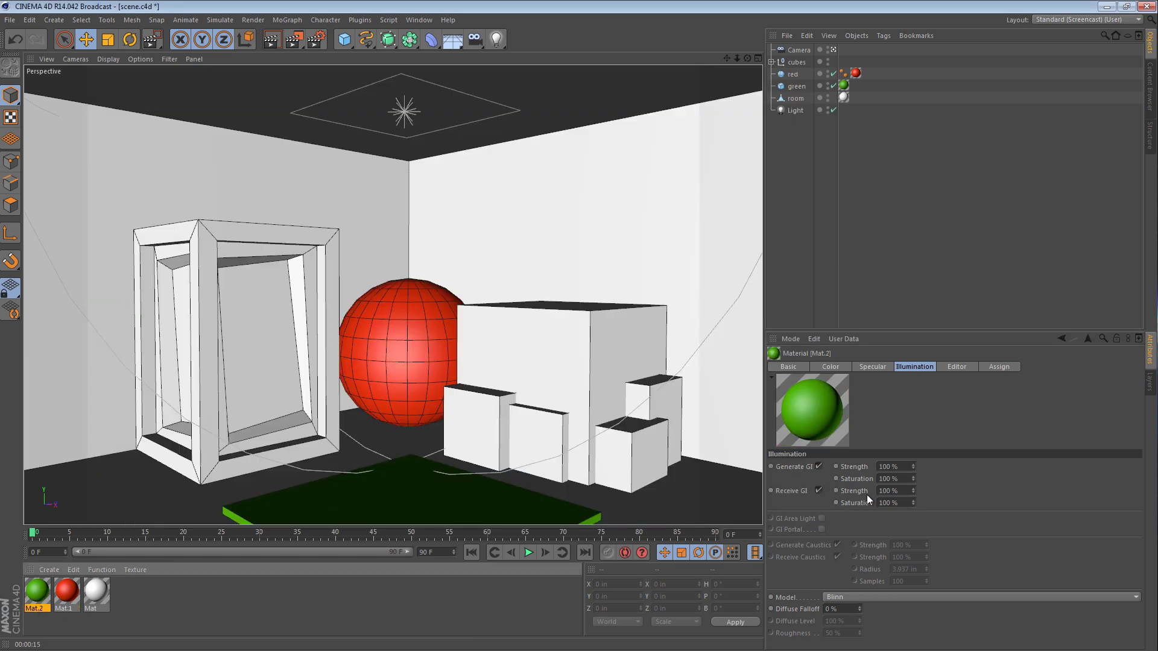
click(891, 478)
text(0)
key(Return)
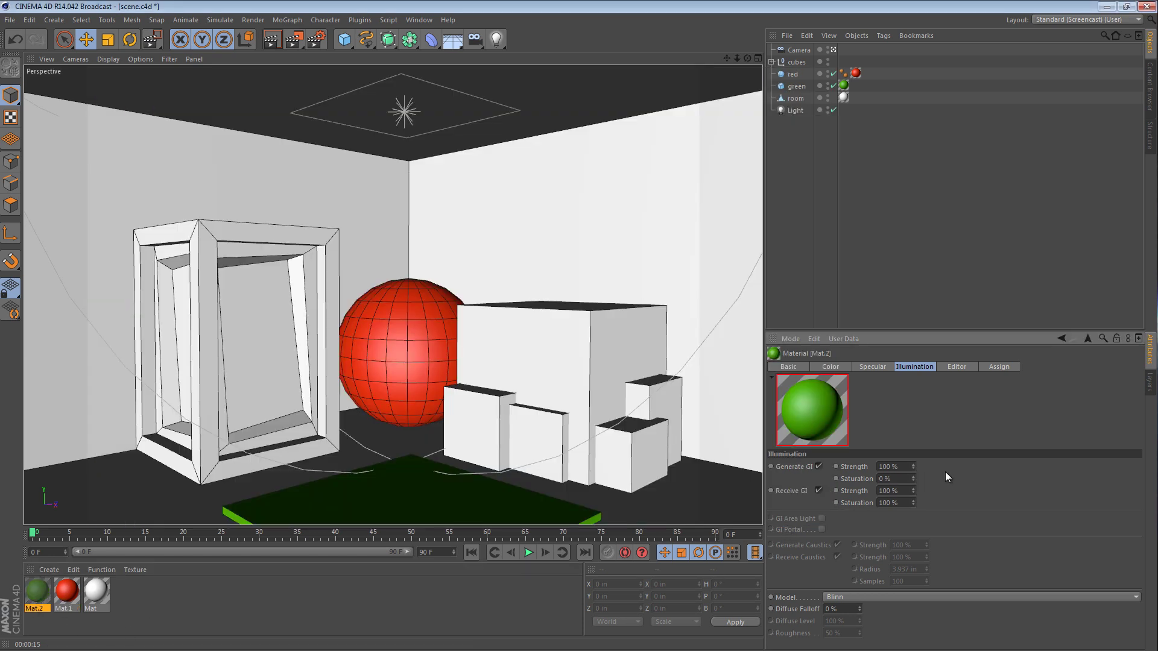
click(294, 40)
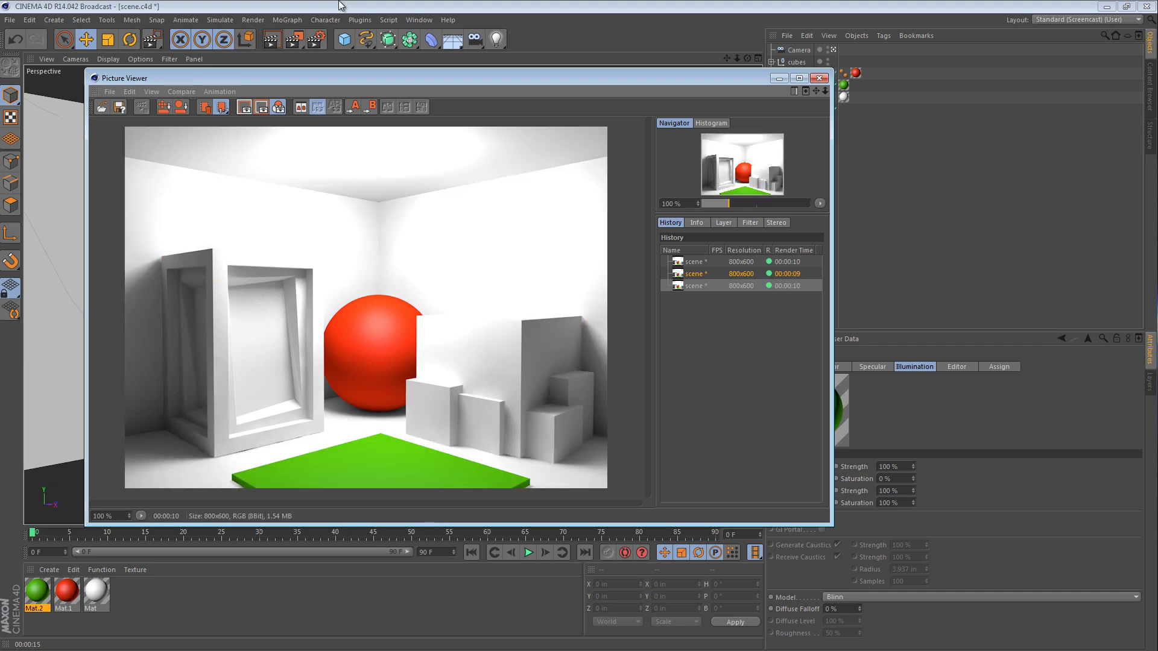
Step back through the render history to the first render, then forward again to compare.
key(Up)
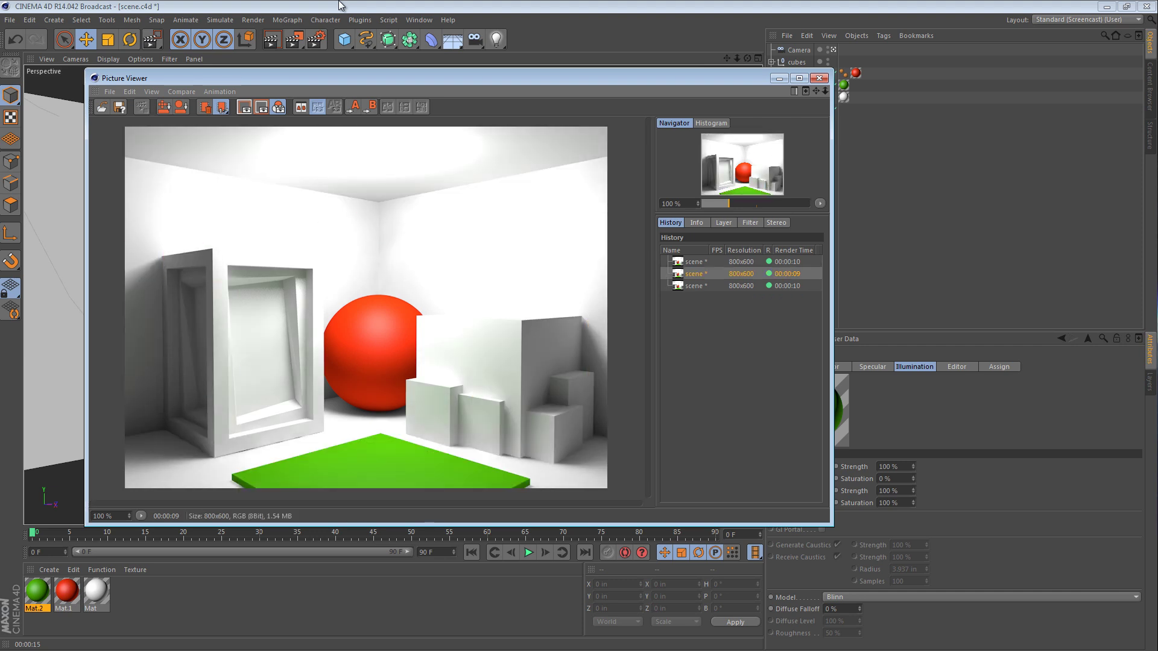
key(Up)
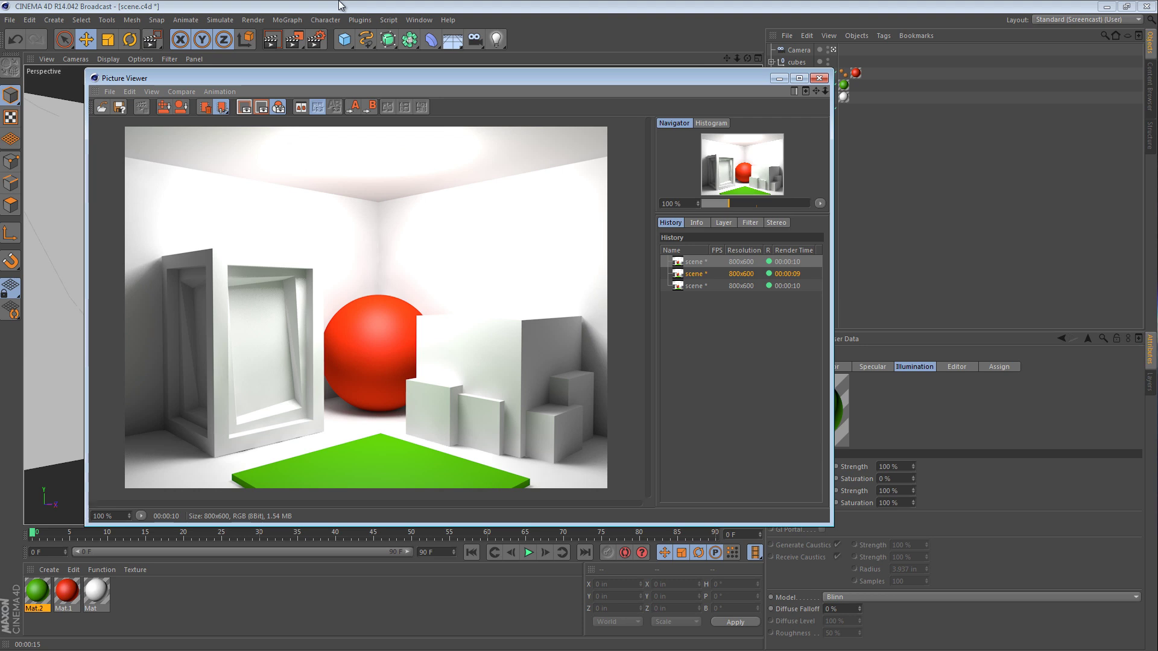
key(Down)
key(Down)
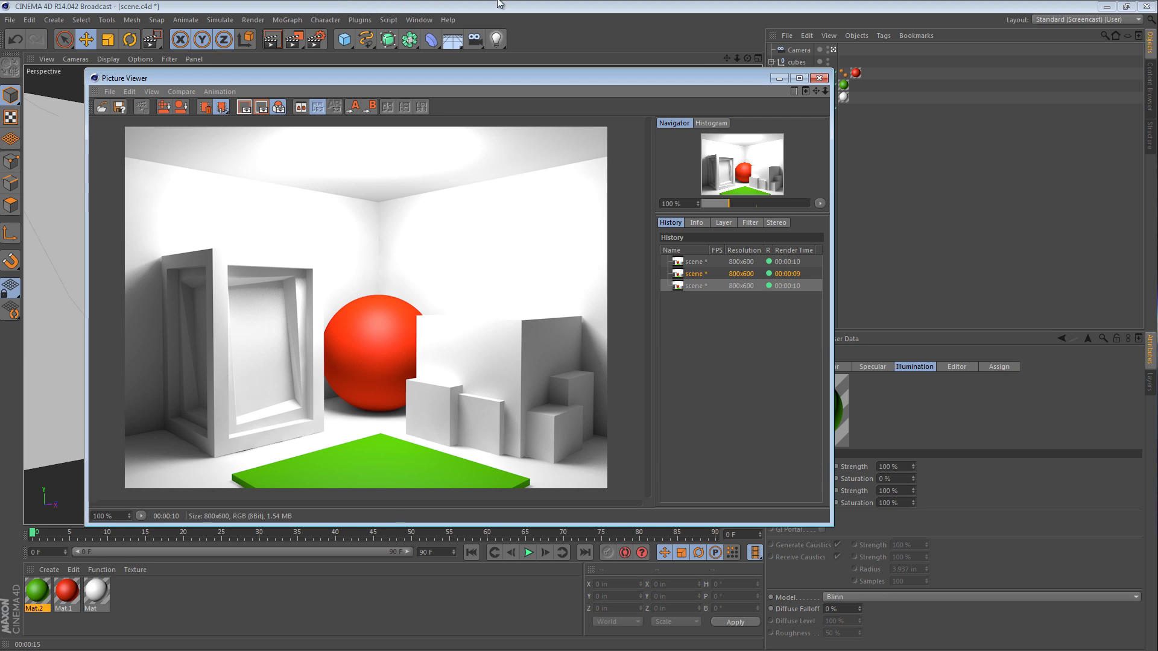
Raise Mat.2's Generate GI Saturation to 500% and render a fourth picture.
click(825, 80)
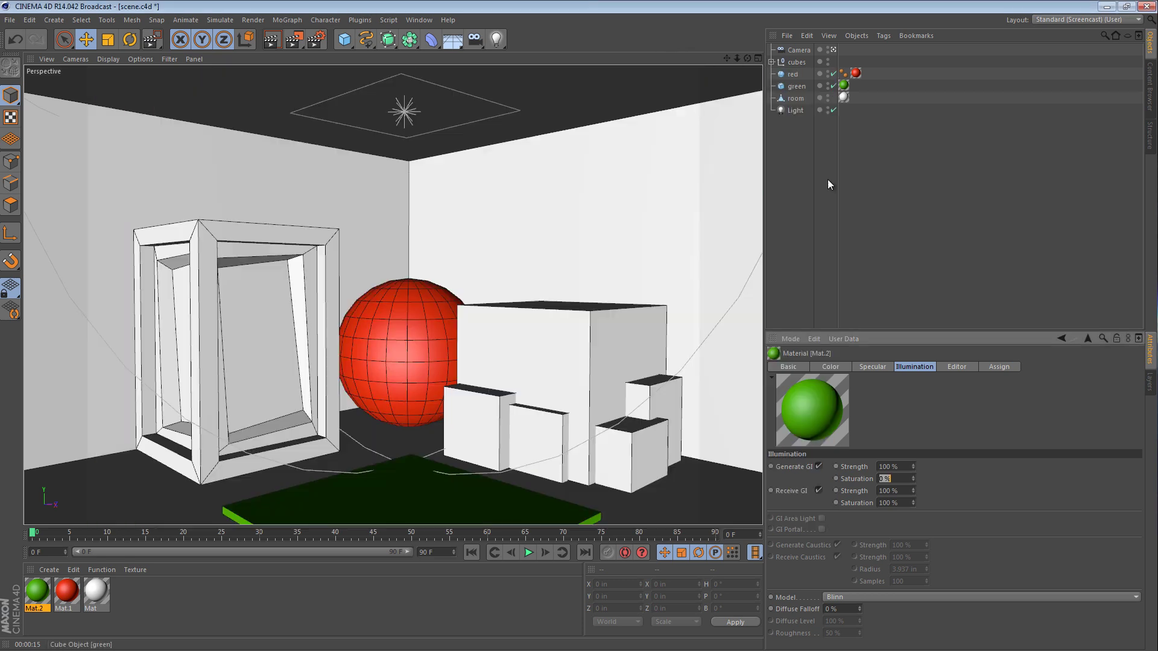
double_click(905, 478)
text(500)
key(Return)
click(294, 40)
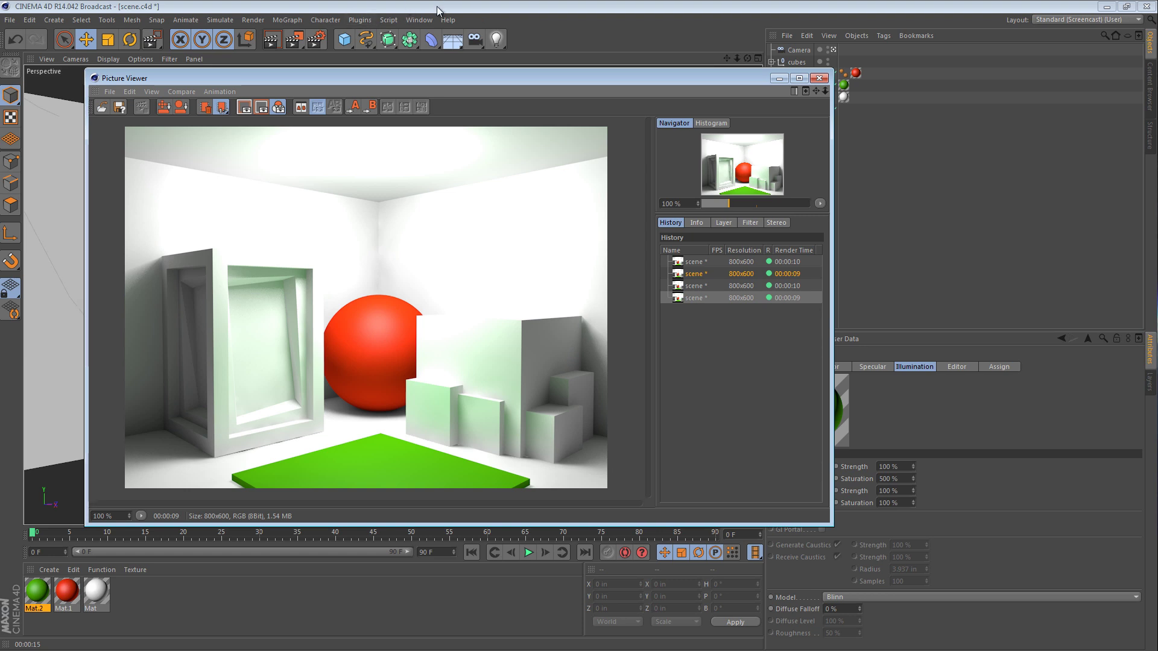
Close the finished render, add a Torus primitive and switch to the four-view layout.
click(822, 79)
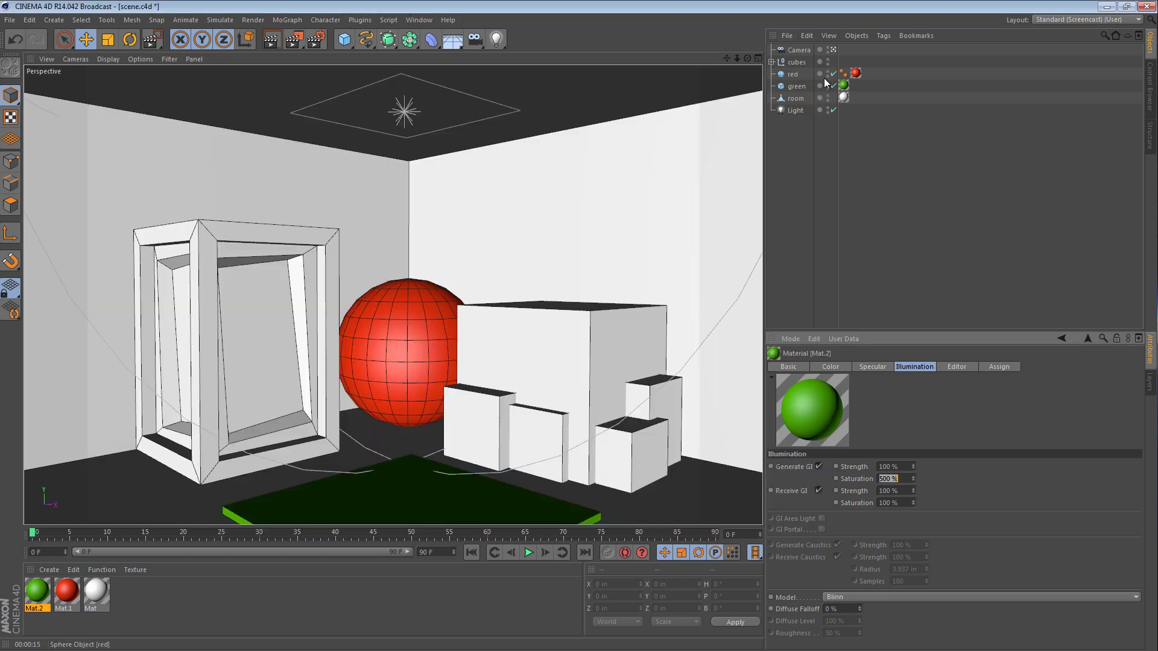
click(345, 39)
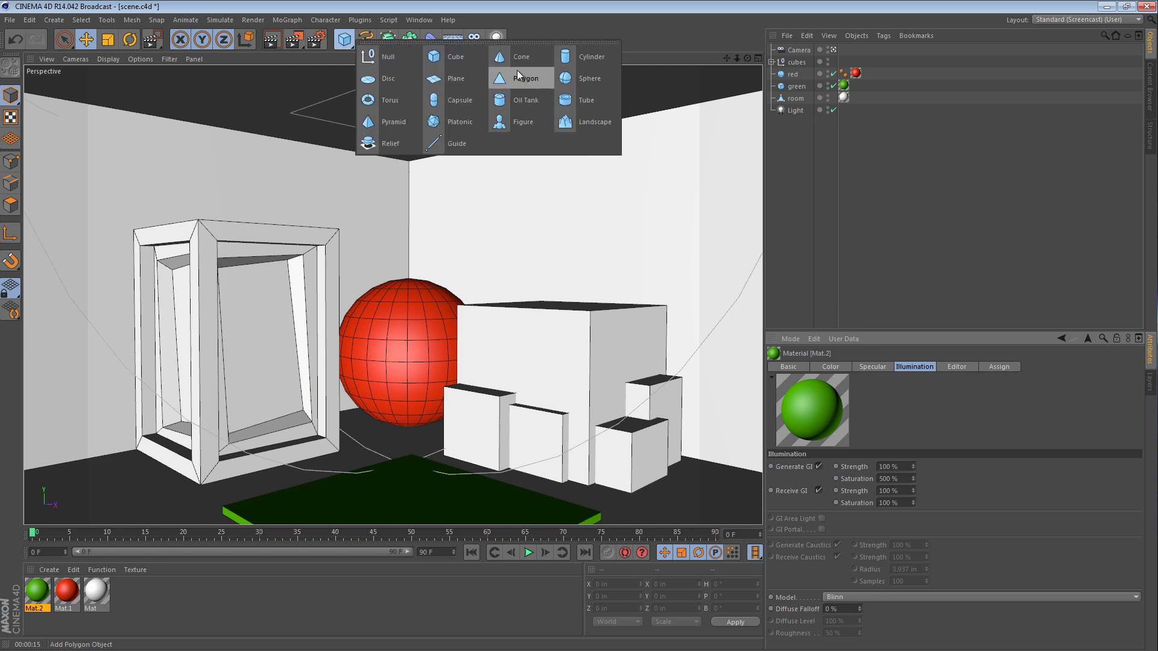
click(381, 100)
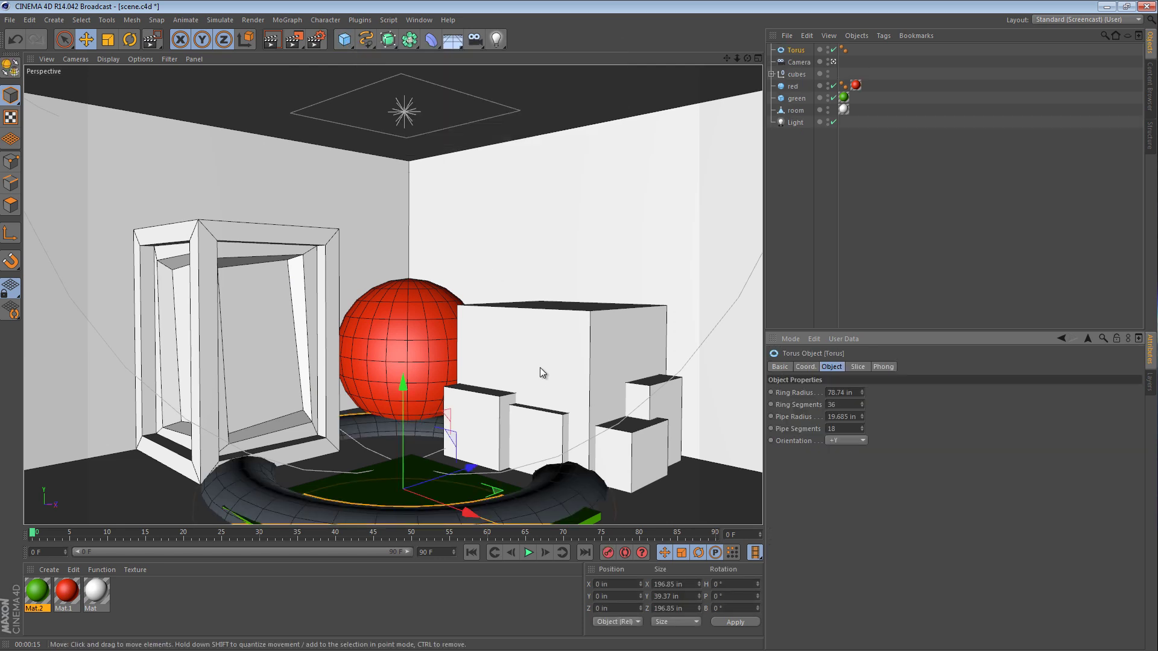
middle_click(517, 349)
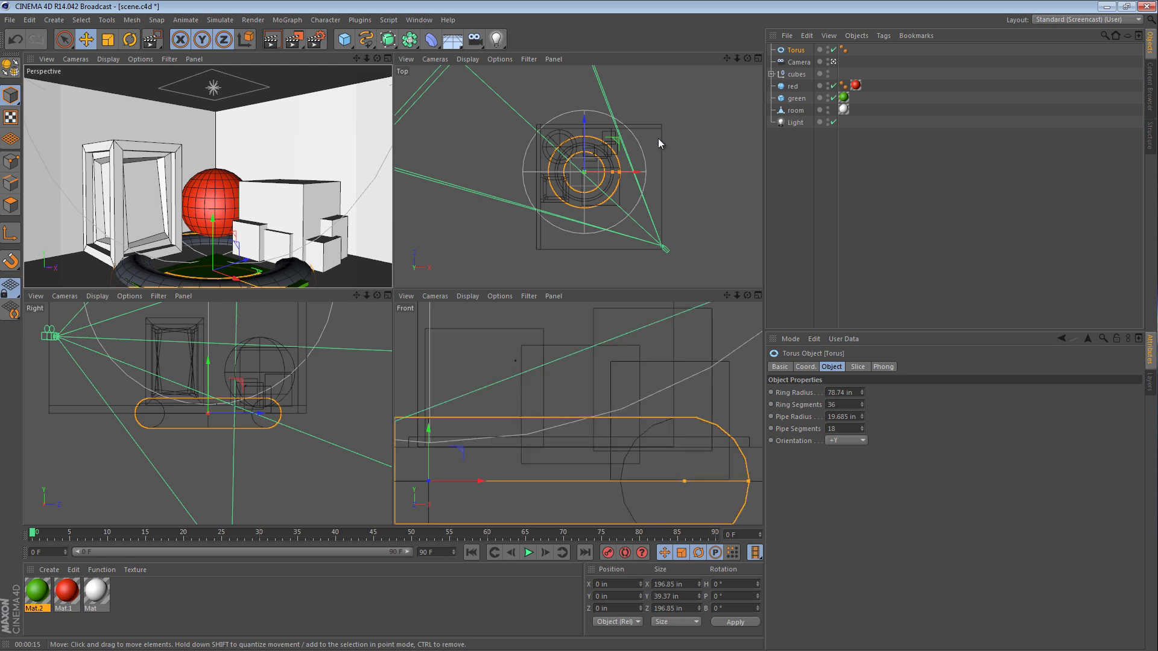
Move, scale and tilt the torus upright beside the frame near the left wall.
drag(662, 136, 393, 266)
key(t)
key(e)
drag(259, 328, 579, 344)
key(r)
drag(61, 181, 71, 210)
key(e)
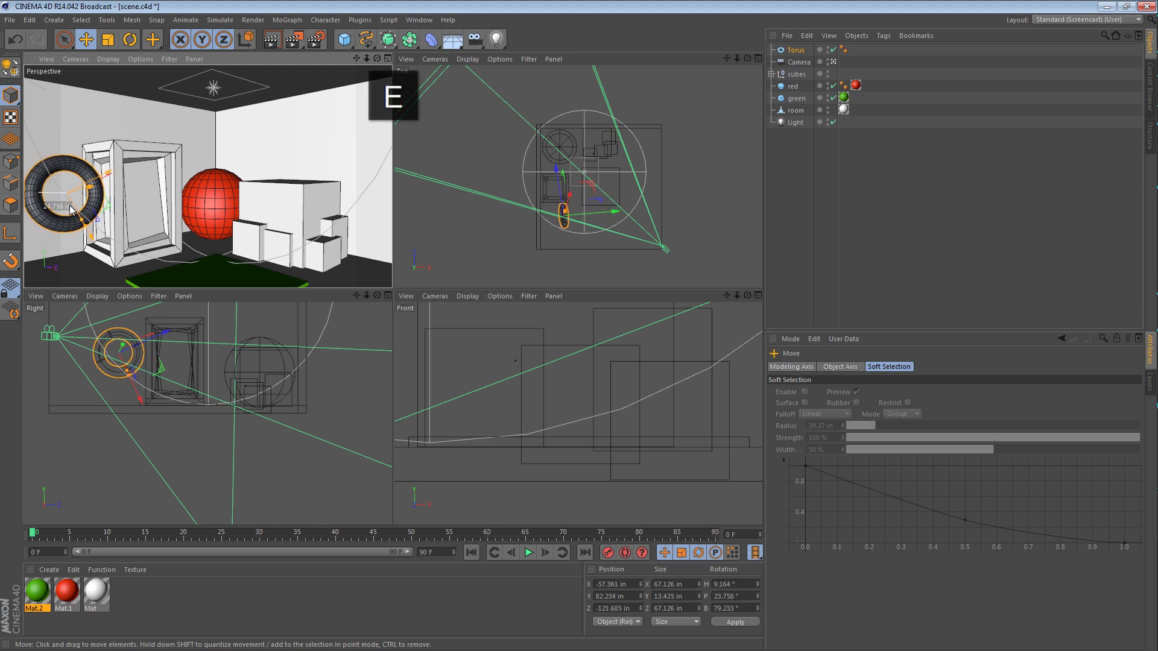
Create Mat.3 with cyan Luminance (H 190°, S 100%) and apply it to the torus.
click(47, 570)
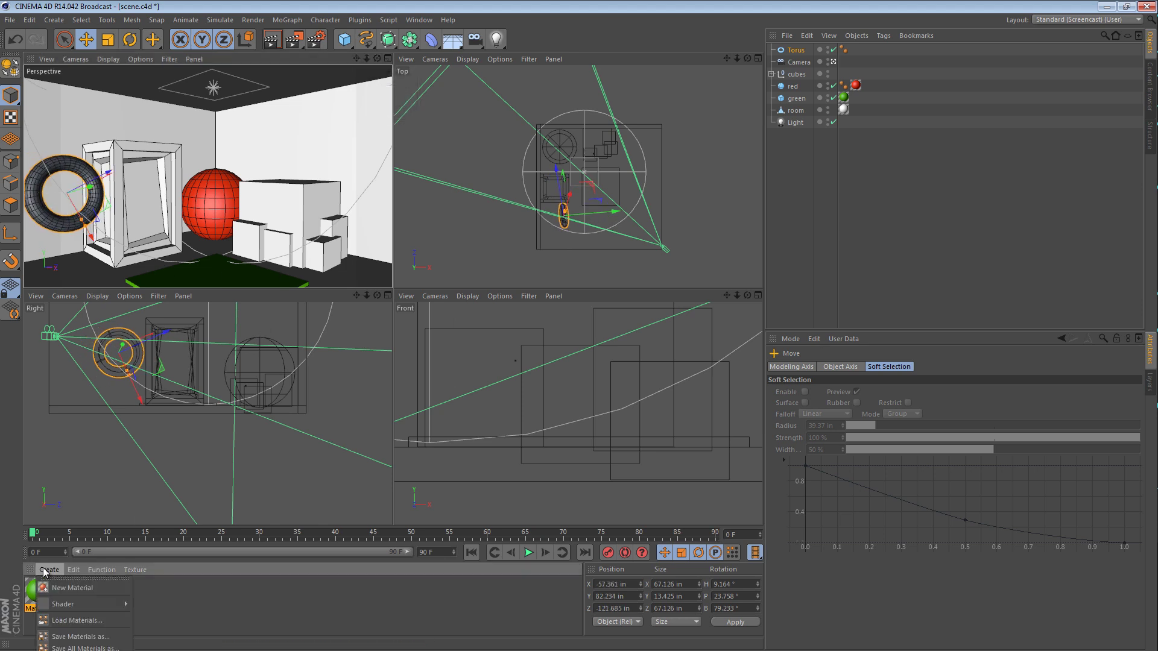
click(71, 588)
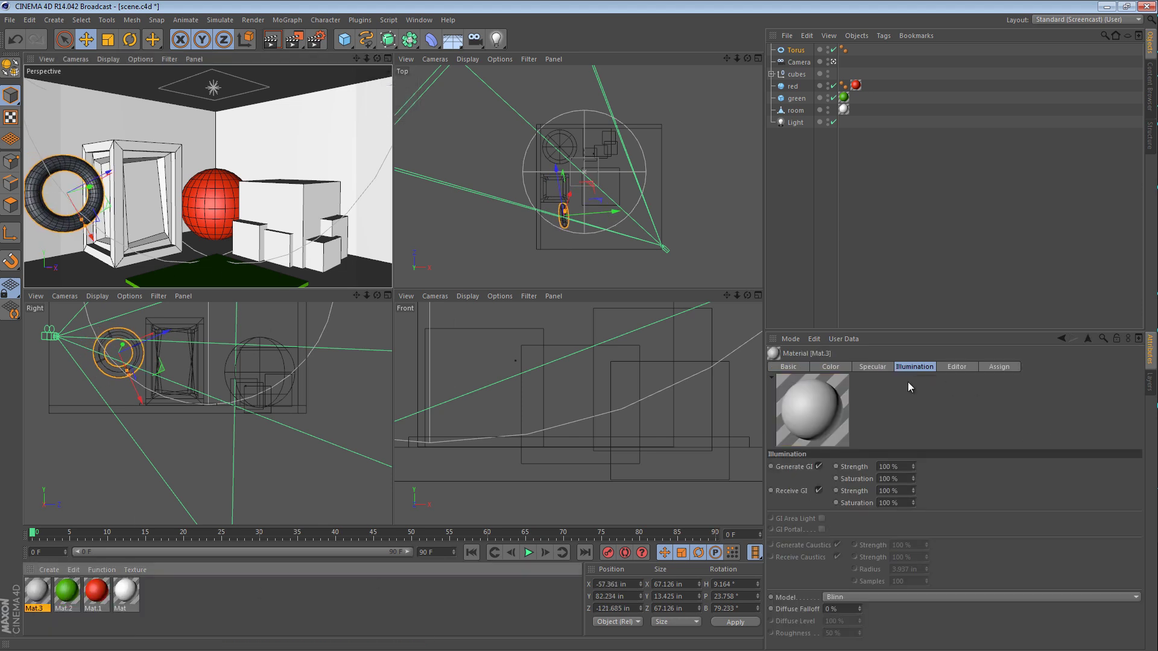
click(787, 366)
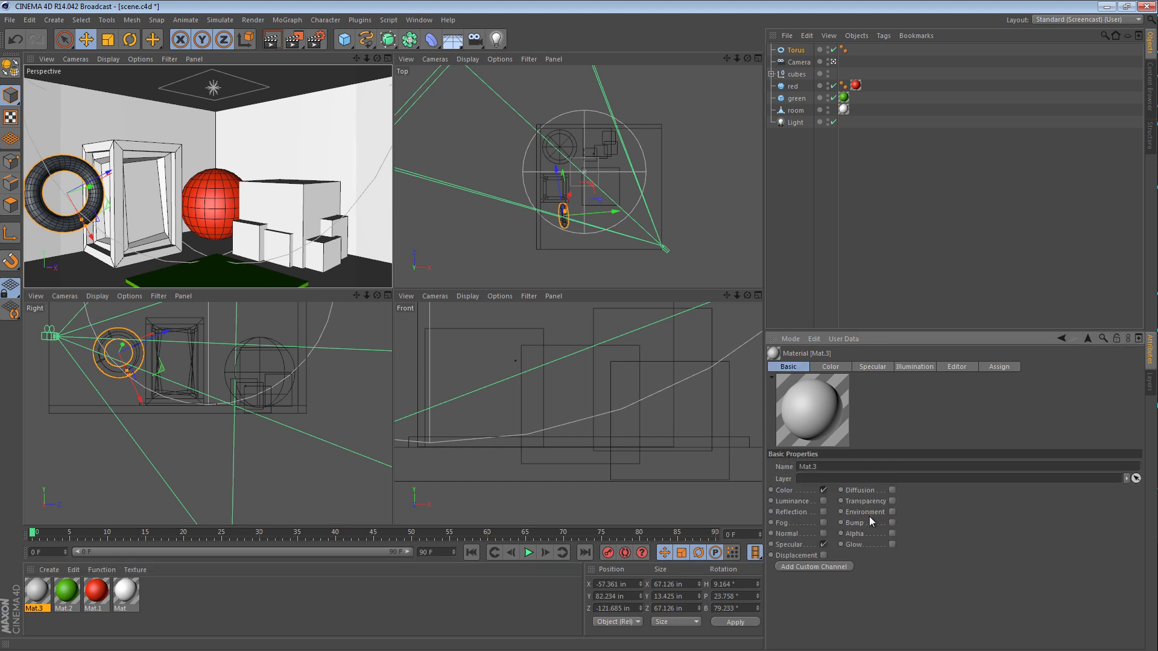
click(824, 501)
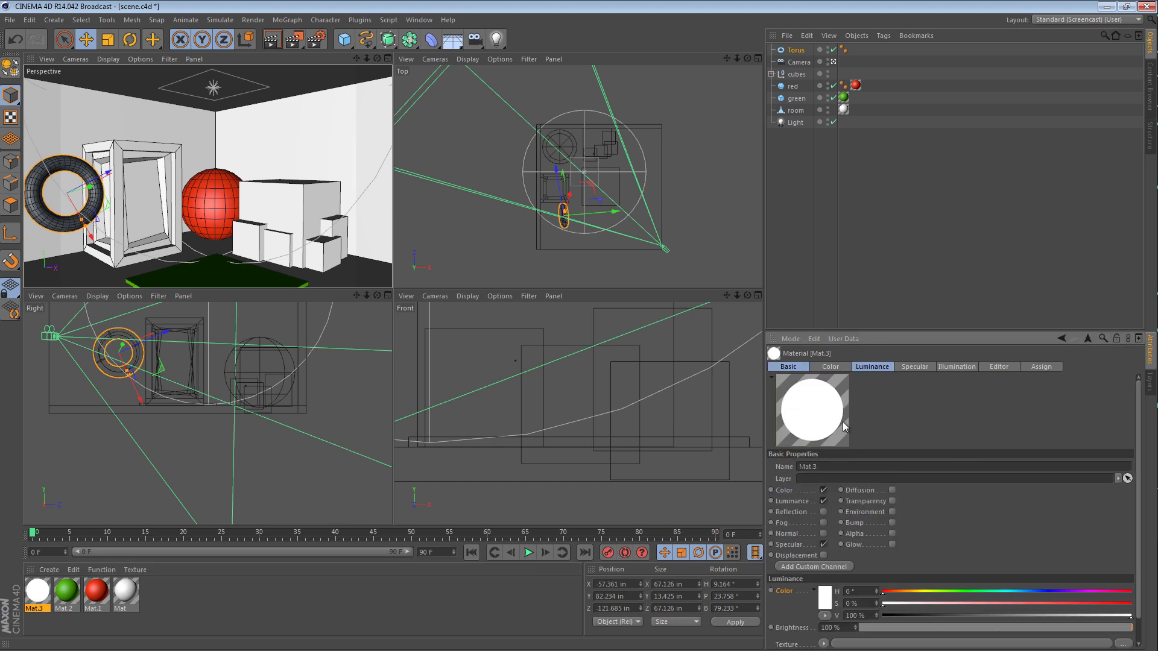
click(857, 367)
drag(994, 467, 1018, 472)
drag(883, 479, 1140, 479)
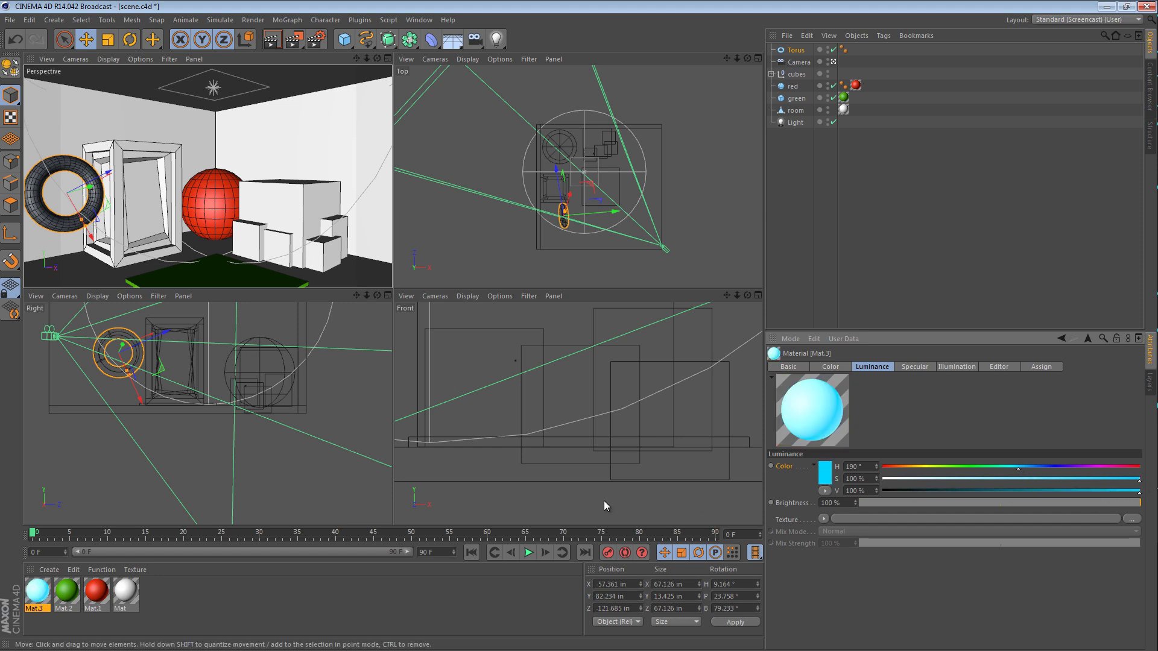
drag(37, 591, 845, 50)
click(281, 80)
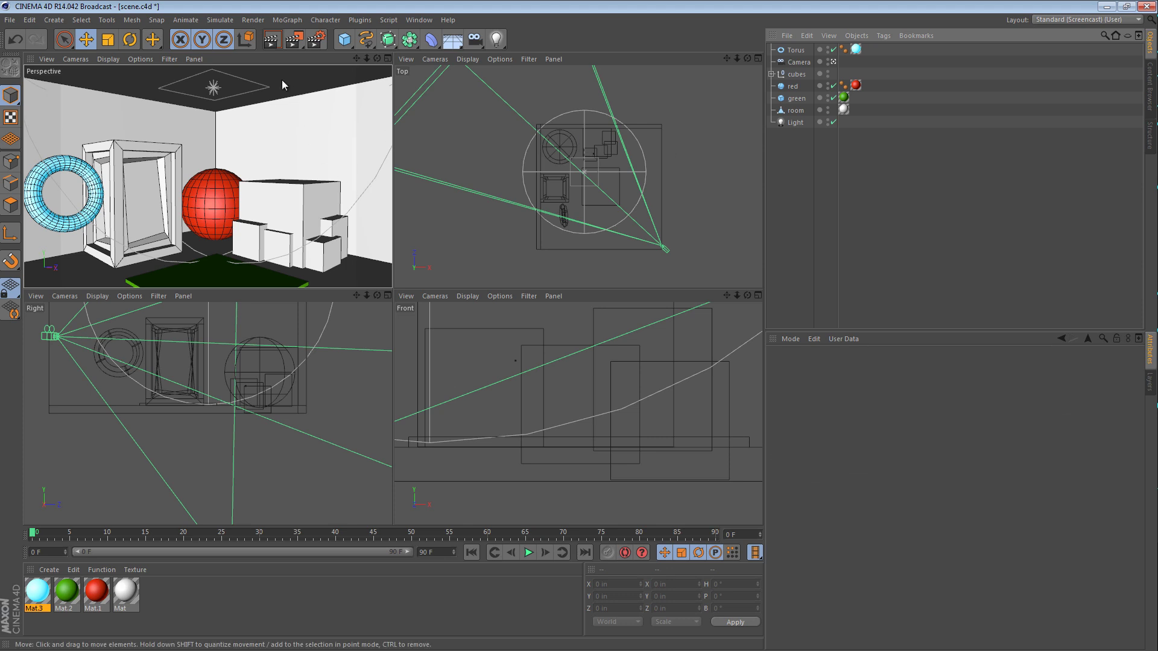
Maximise the Perspective view and render the torus casting cyan light on the frame and wall.
middle_click(277, 56)
click(271, 39)
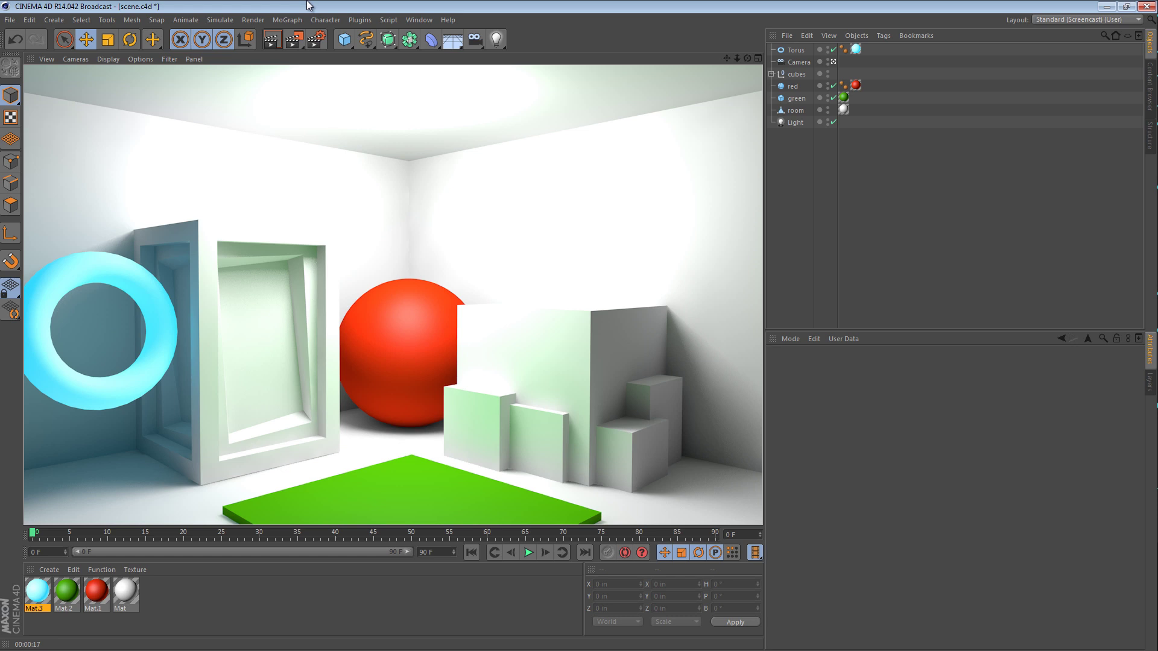
Set Mat.3's Generate GI Saturation to 0% and re-render without cyan bleed.
click(38, 591)
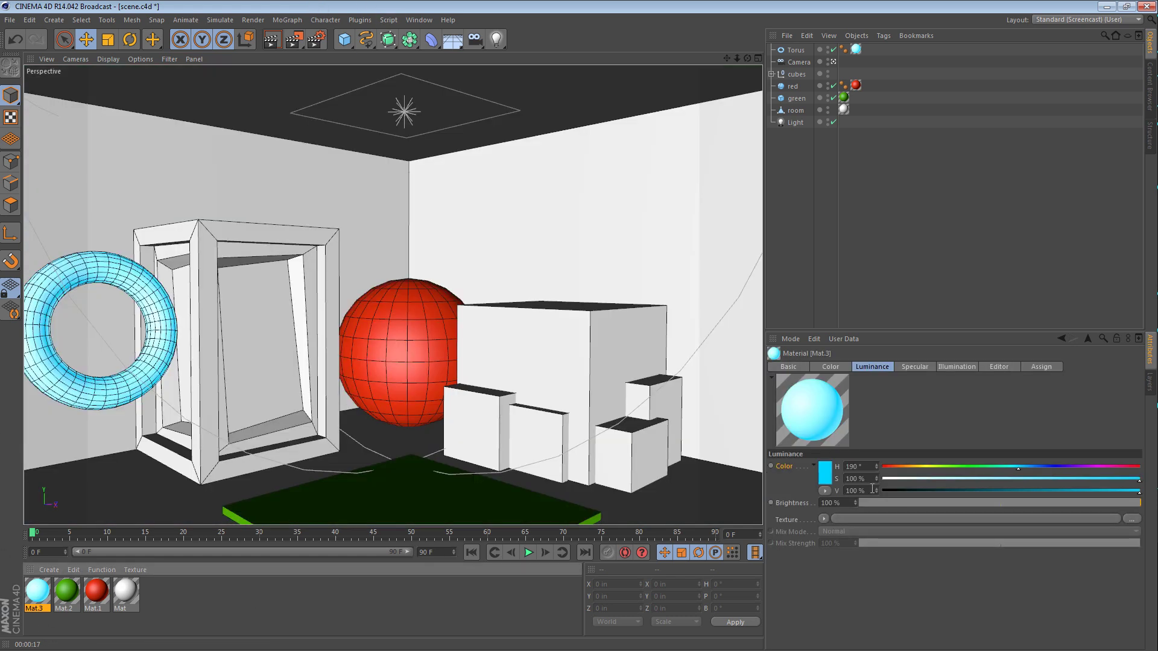
click(942, 366)
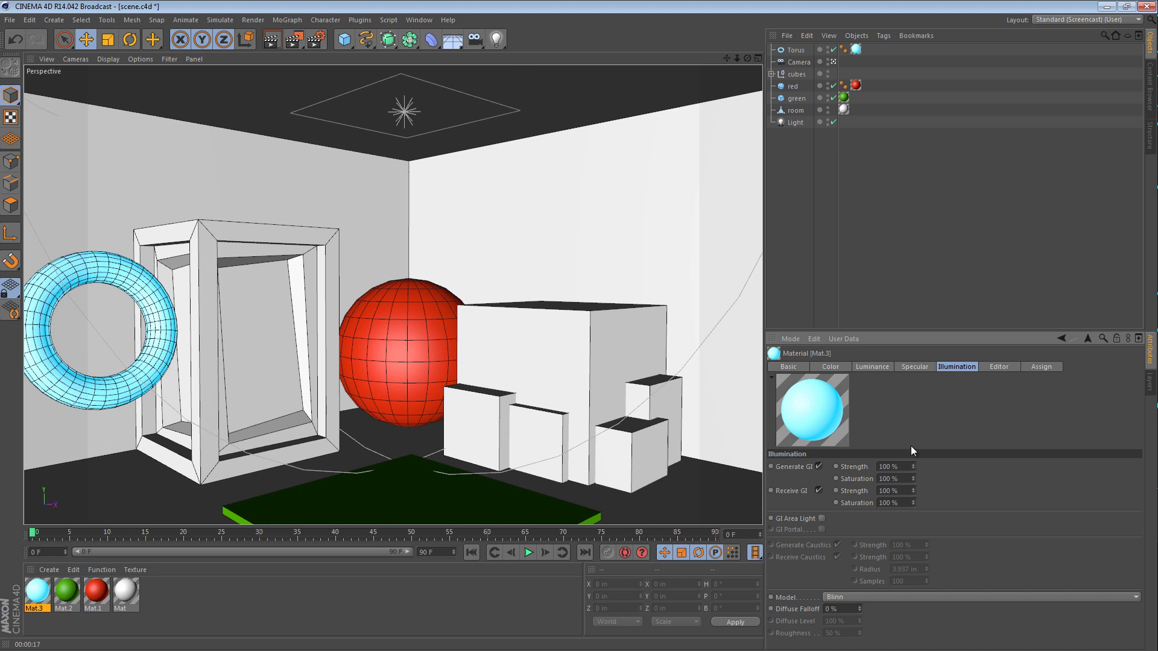
click(895, 478)
text(0)
key(Return)
click(272, 40)
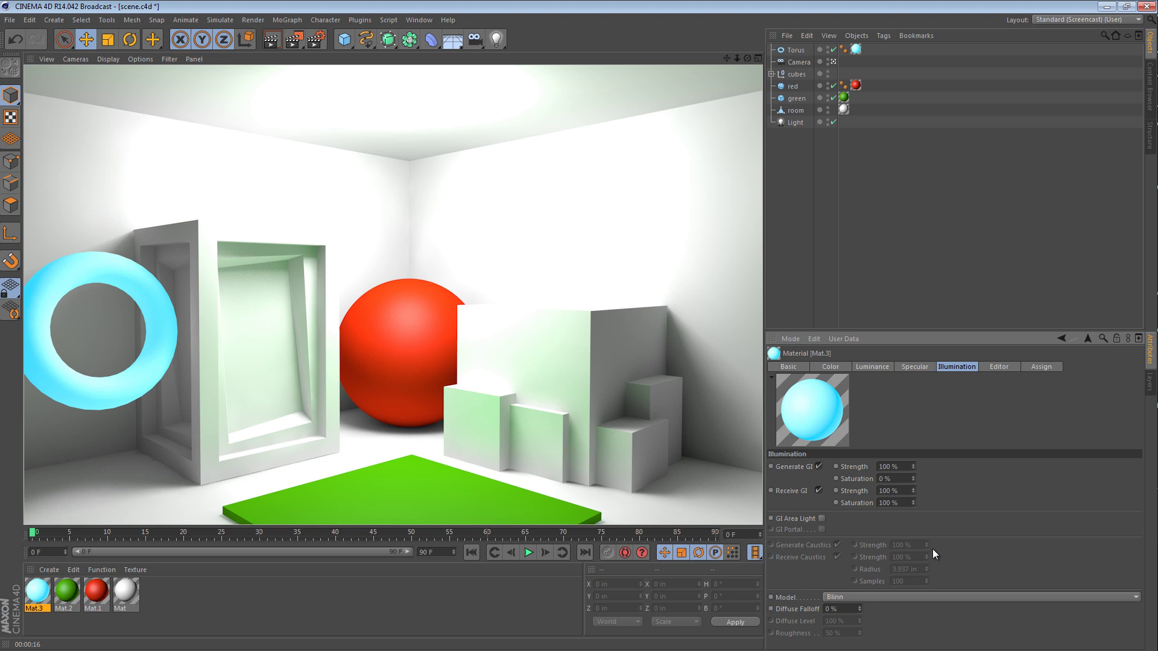
Set Mat.3's GI Saturation back to 100% and GI Strength to 1000%, then re-render.
click(909, 478)
text(100)
key(Return)
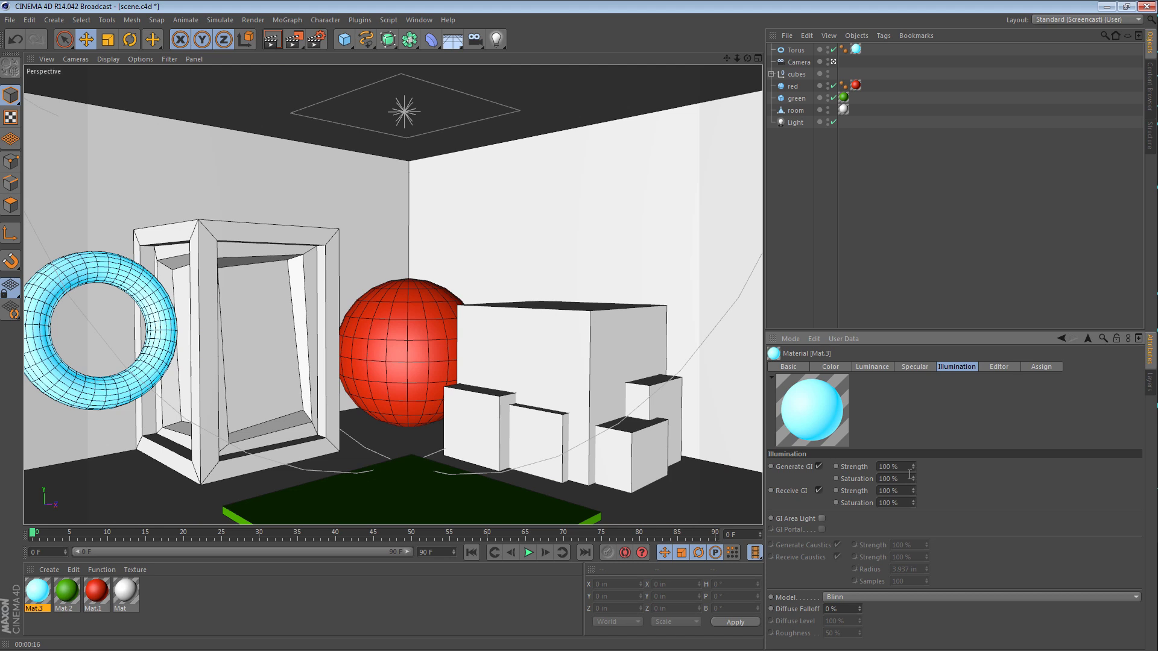
click(903, 466)
text(1000)
key(Return)
click(272, 39)
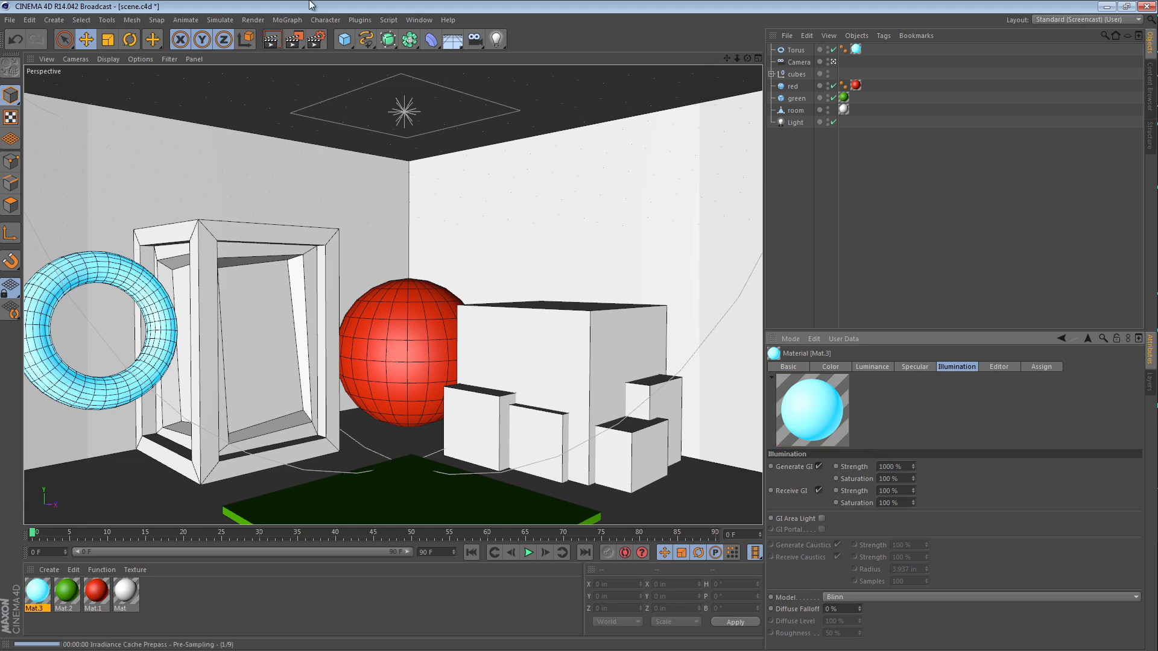